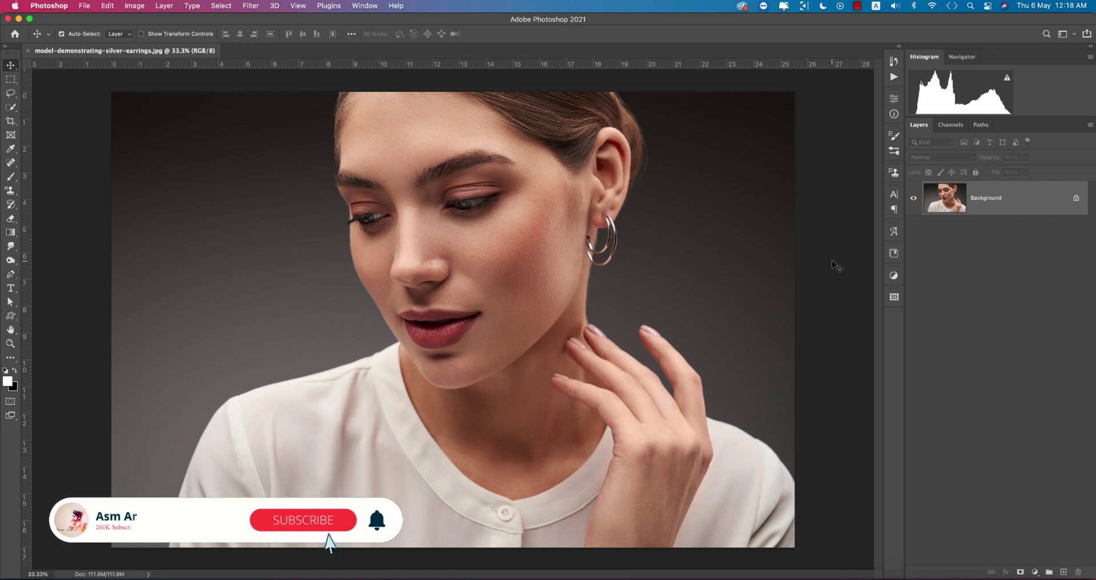
# Duplicate the portrait's Background layer into a new Layer 1 with Ctrl+J
pyautogui.hotkey('ctrl', 'j')
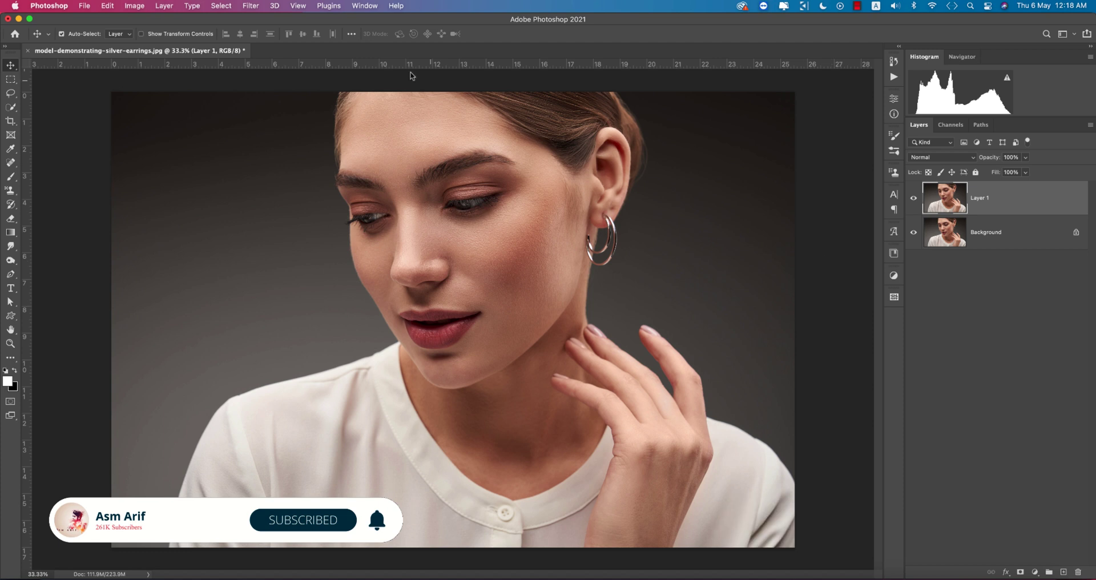
pyautogui.click(251, 6)
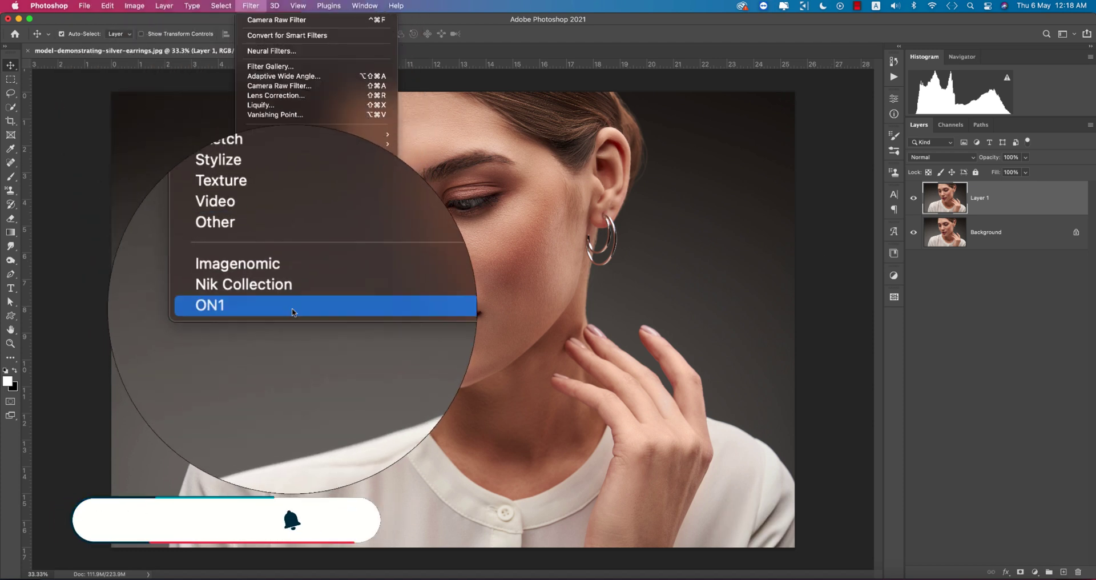
# Launch Portraiture 3 and zoom the preview onto the brows and forehead
pyautogui.moveTo(295, 292)
pyautogui.click(425, 291)
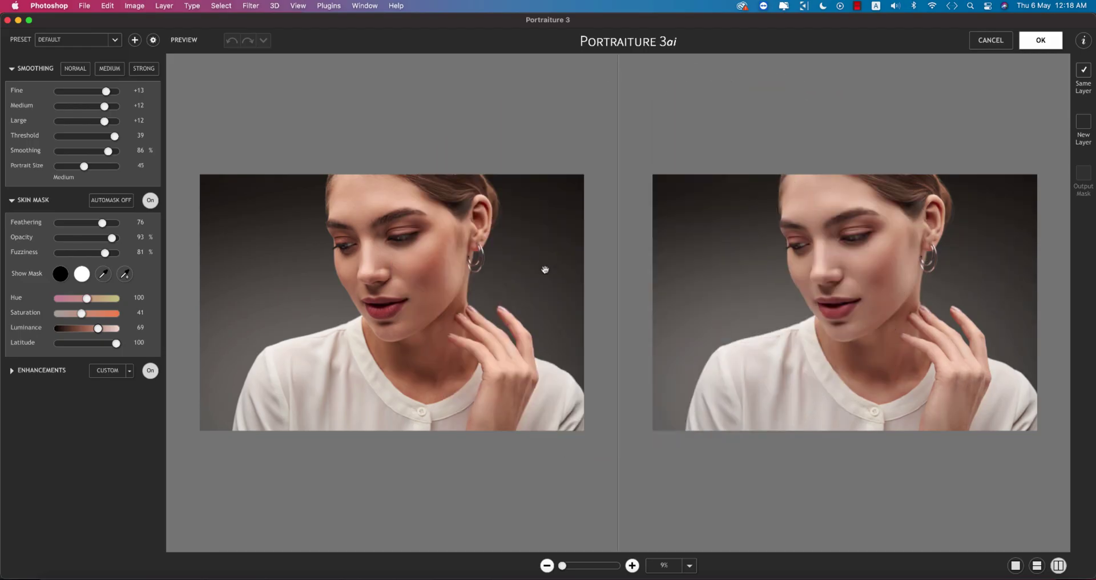
pyautogui.click(632, 566)
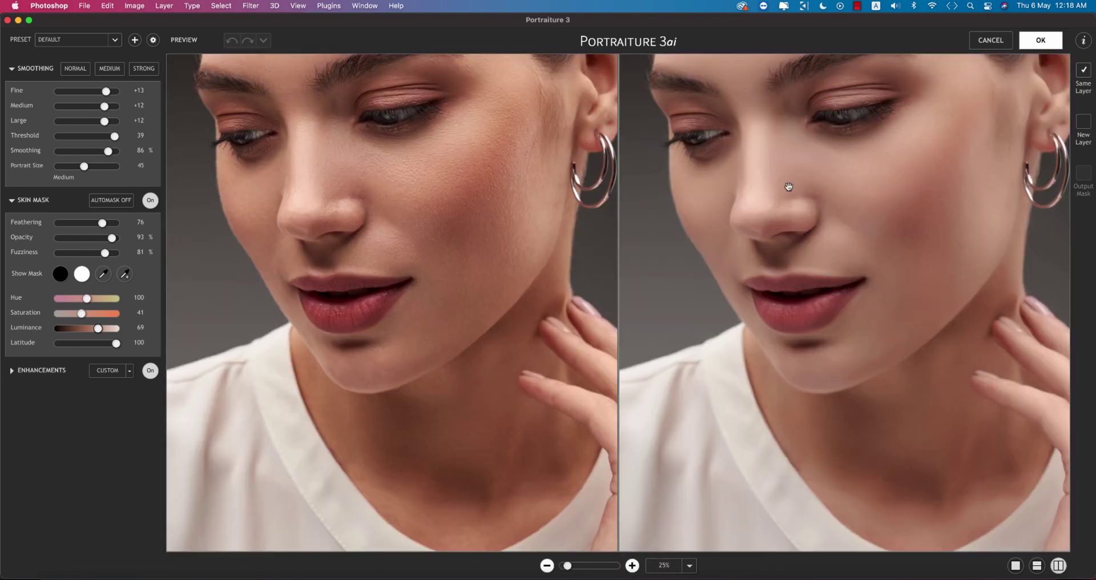
pyautogui.moveTo(903, 237); pyautogui.dragTo(898, 291)
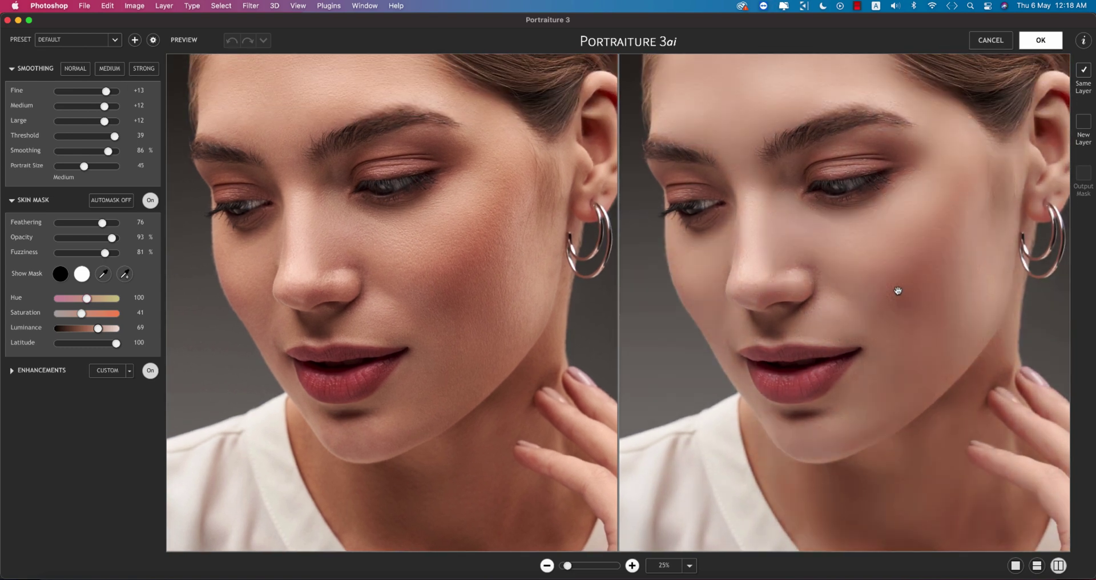
# Sample the cheek skin tones into the Skin Mask and apply the smoothing
pyautogui.click(103, 275)
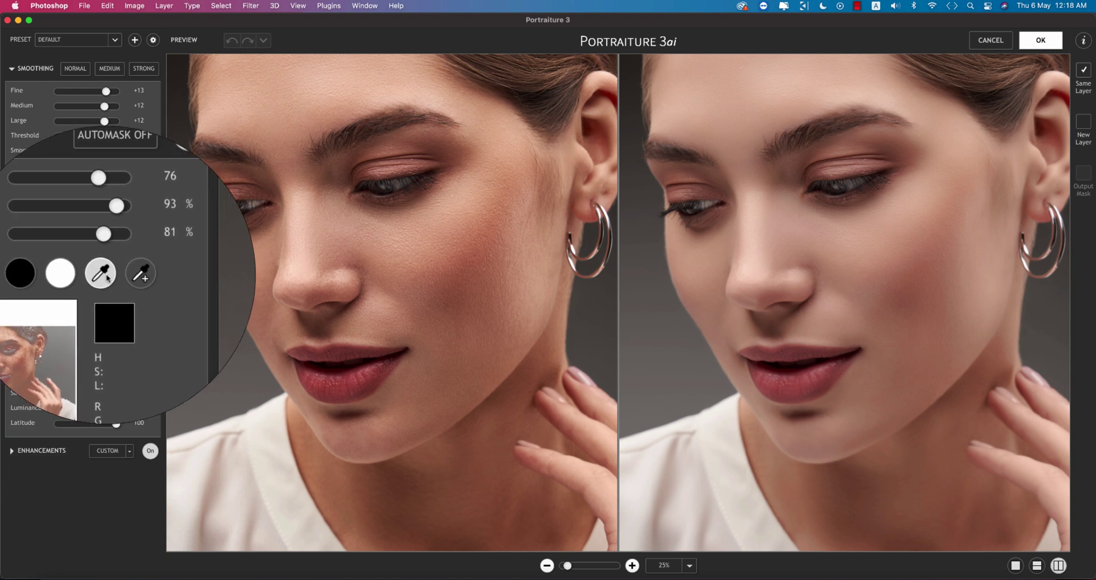
pyautogui.click(871, 256)
pyautogui.moveTo(871, 256)
pyautogui.mouseDown()
pyautogui.moveTo(887, 254)
pyautogui.moveTo(857, 303)
pyautogui.moveTo(796, 281)
pyautogui.mouseUp()
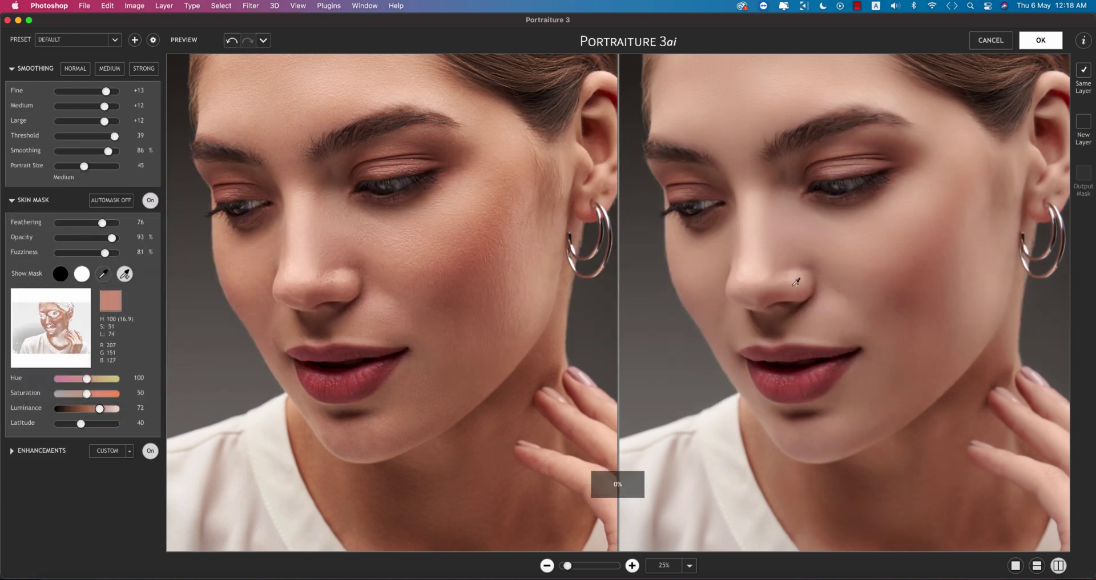
pyautogui.click(902, 286)
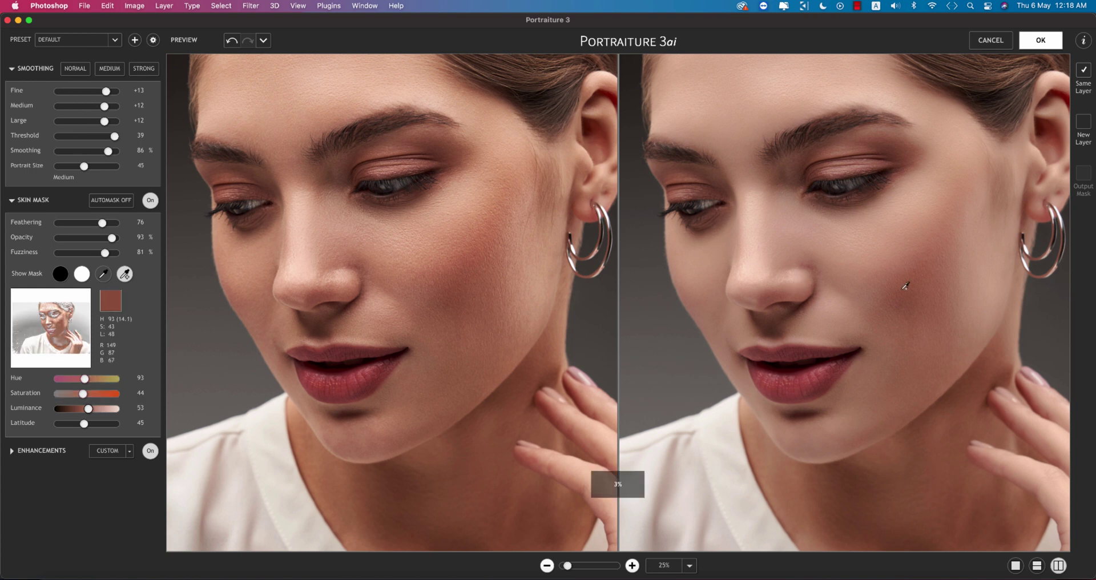
pyautogui.moveTo(905, 286)
pyautogui.mouseDown()
pyautogui.moveTo(942, 358)
pyautogui.moveTo(951, 354)
pyautogui.moveTo(891, 355)
pyautogui.moveTo(837, 384)
pyautogui.moveTo(868, 326)
pyautogui.moveTo(951, 372)
pyautogui.moveTo(812, 306)
pyautogui.moveTo(761, 226)
pyautogui.moveTo(914, 264)
pyautogui.moveTo(942, 254)
pyautogui.moveTo(879, 249)
pyautogui.moveTo(910, 272)
pyautogui.moveTo(948, 344)
pyautogui.moveTo(985, 358)
pyautogui.moveTo(992, 422)
pyautogui.moveTo(935, 441)
pyautogui.moveTo(991, 450)
pyautogui.moveTo(845, 449)
pyautogui.moveTo(1016, 50)
pyautogui.mouseUp()
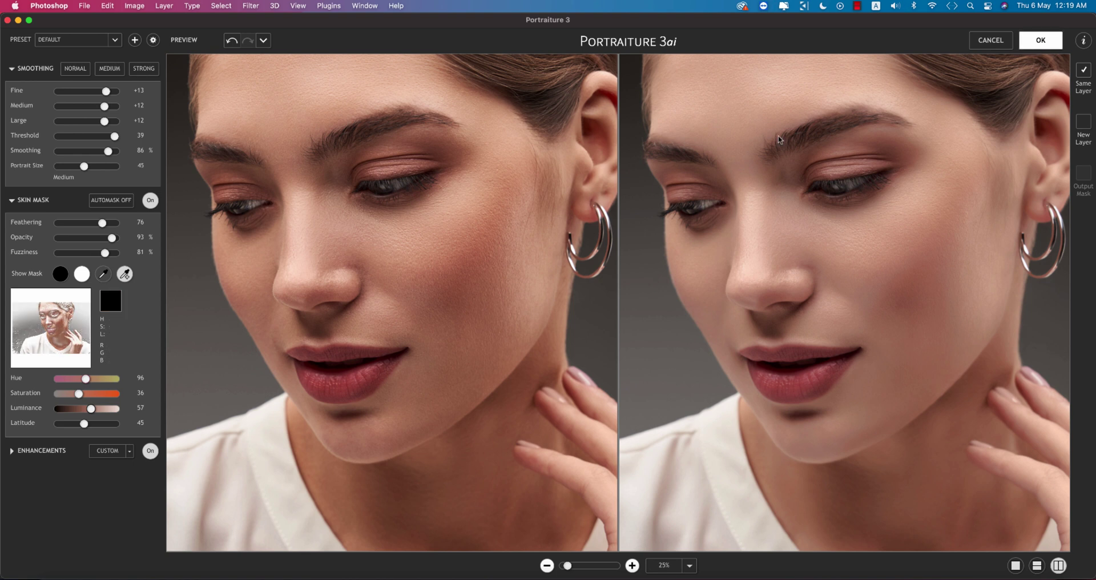
pyautogui.press('Return')
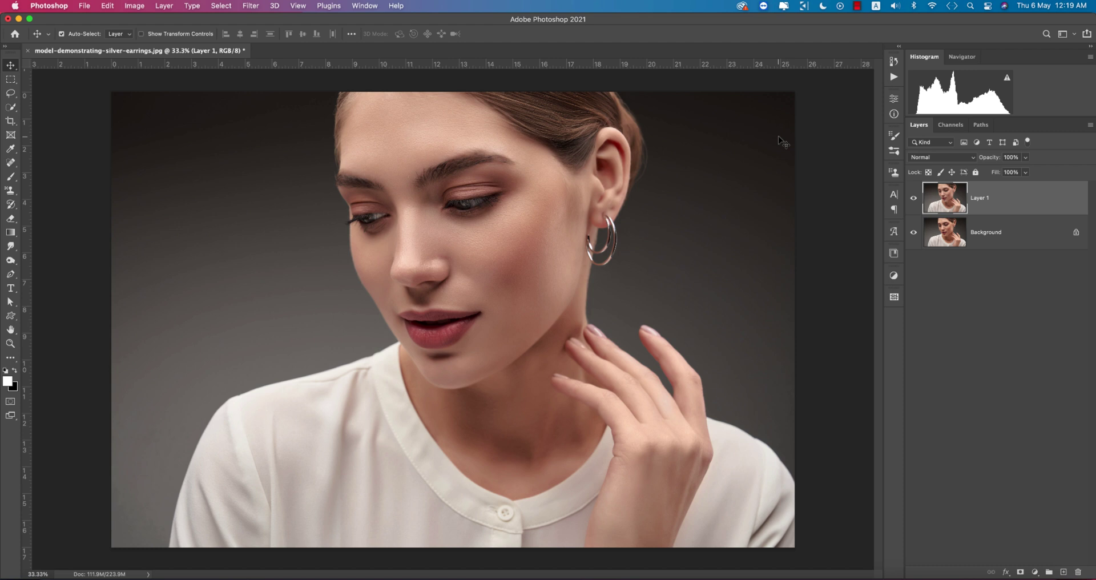
# Duplicate Layer 1 as 'sharpness' and set its blend mode to Hard Light
pyautogui.scroll(5, 475, 247)
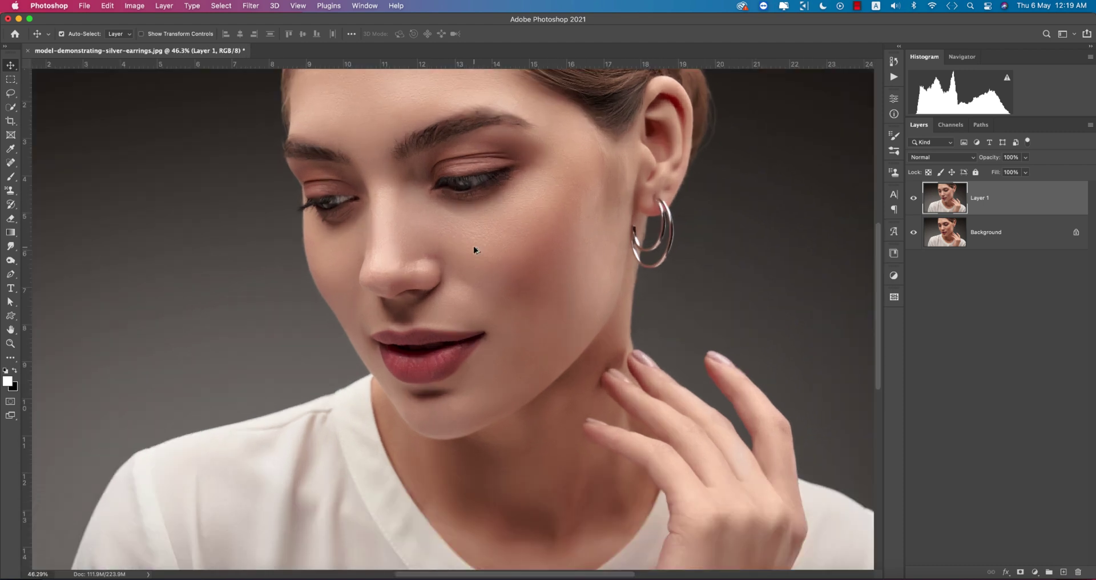
pyautogui.scroll(-6, 474, 249)
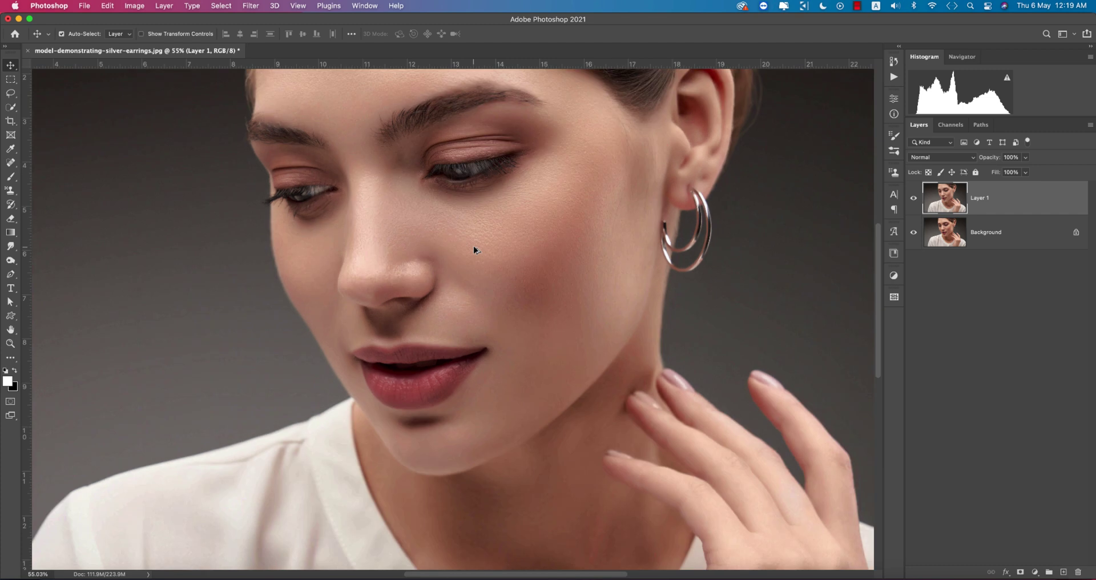
pyautogui.scroll(2, 474, 249)
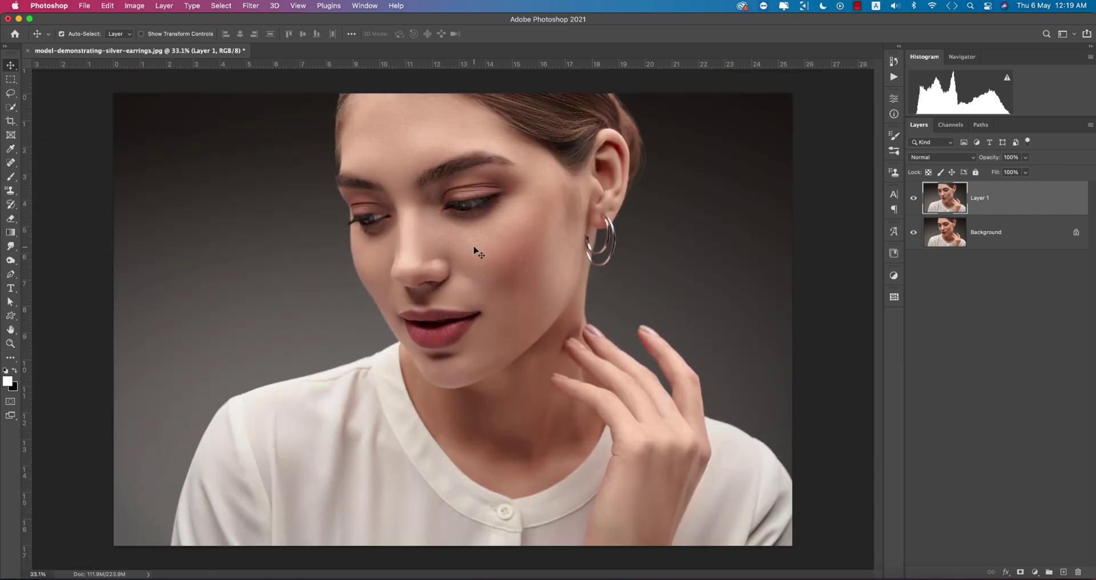
pyautogui.press('super+j')
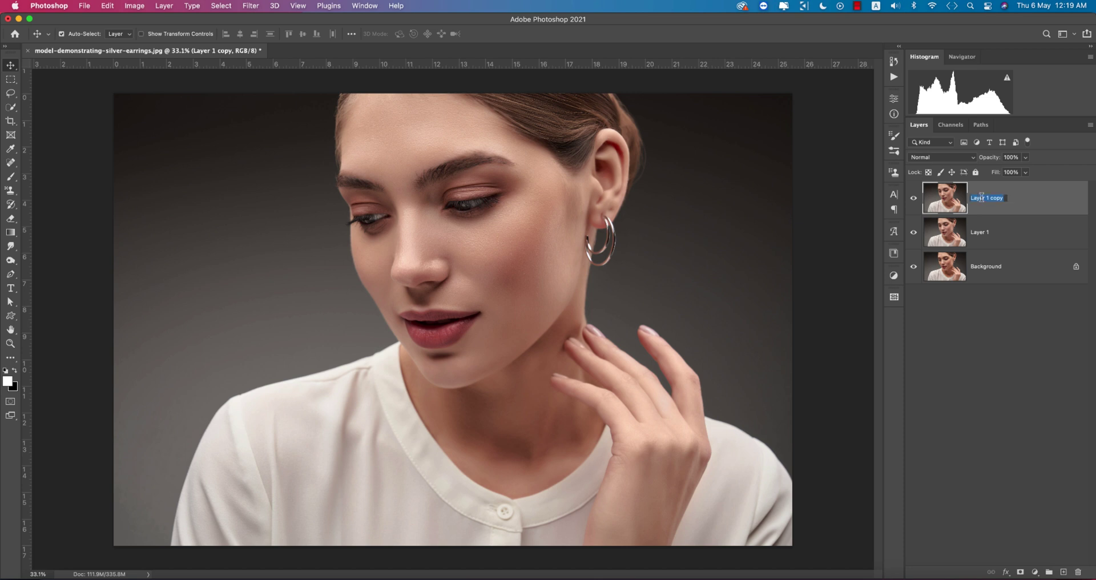
pyautogui.write('sharpness')
pyautogui.press('Return')
pyautogui.click(942, 159)
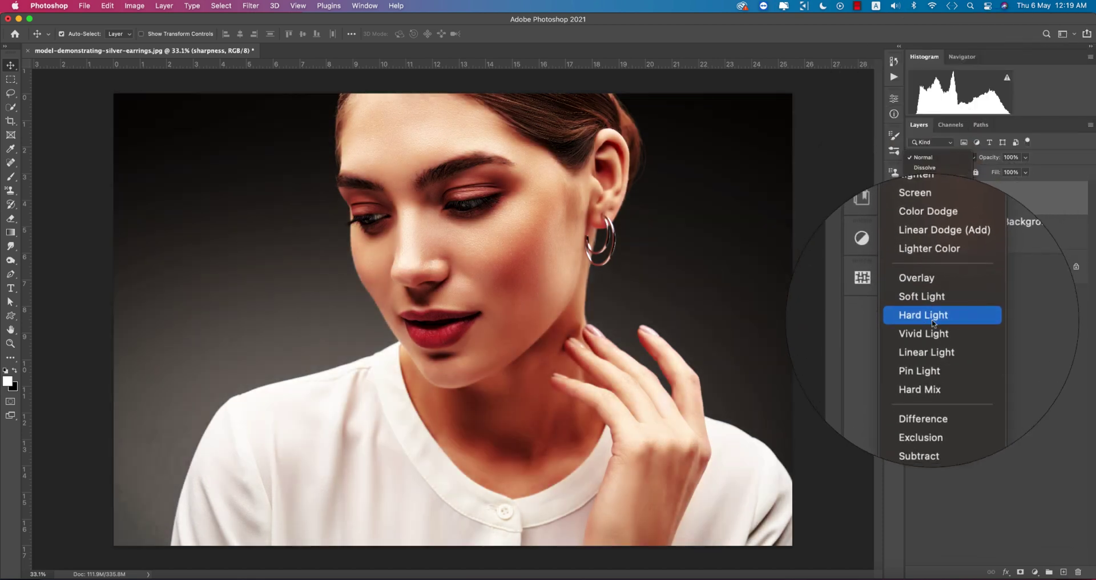
pyautogui.click(934, 322)
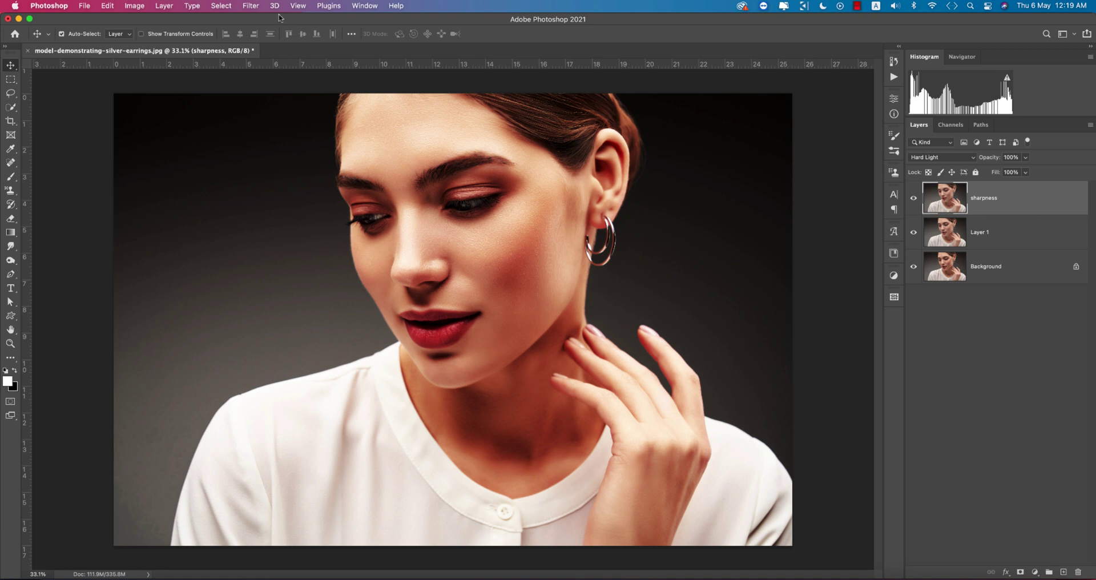
# Apply Filter > Other > High Pass to the sharpness layer with a 0.9-pixel radius
pyautogui.click(251, 5)
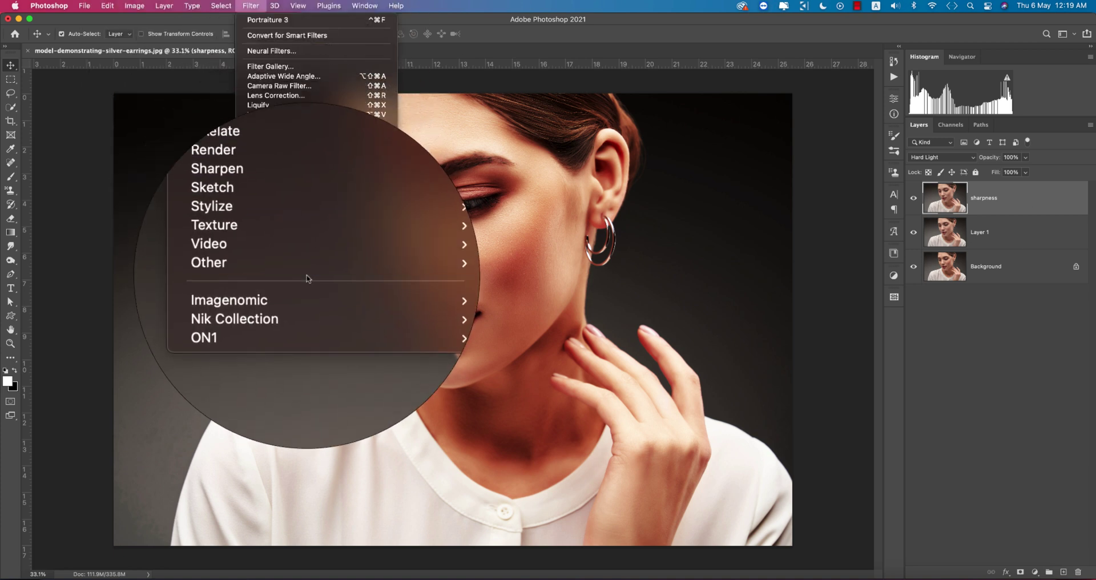
pyautogui.moveTo(303, 269)
pyautogui.click(414, 273)
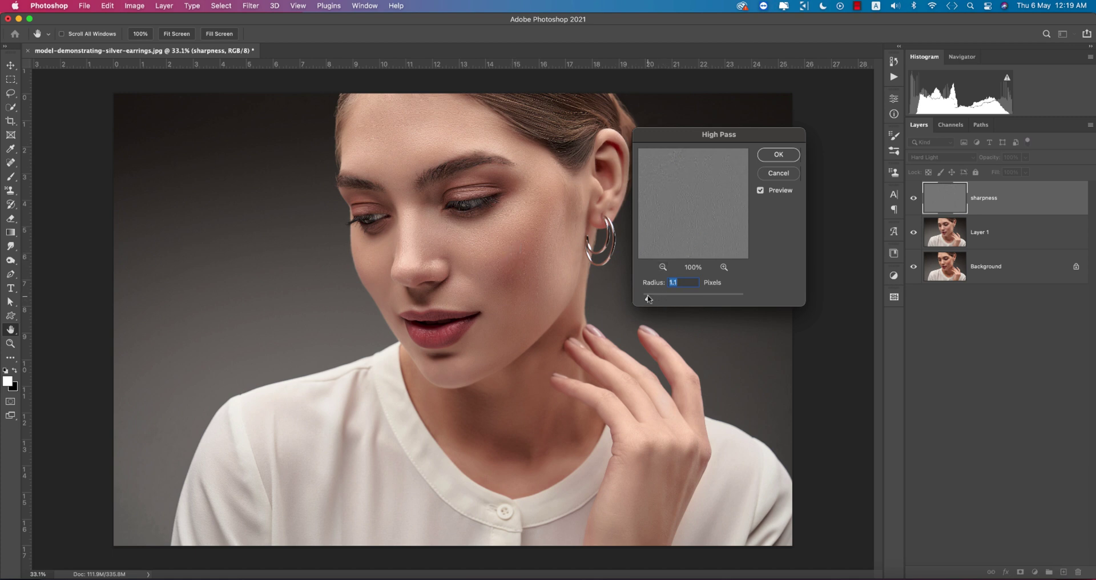
pyautogui.moveTo(653, 300); pyautogui.dragTo(653, 299)
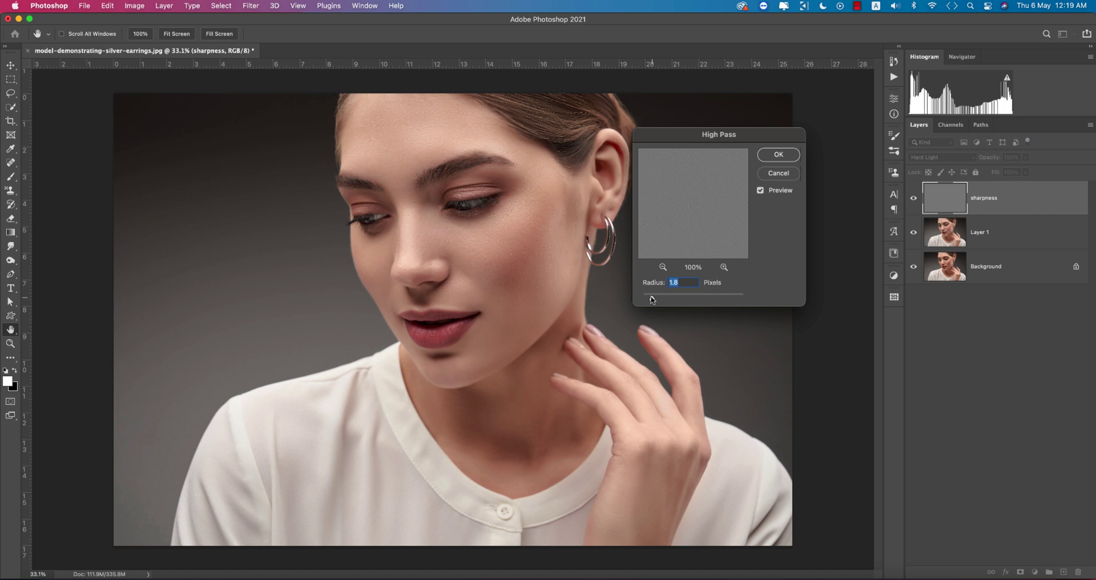
pyautogui.press('super+equal')
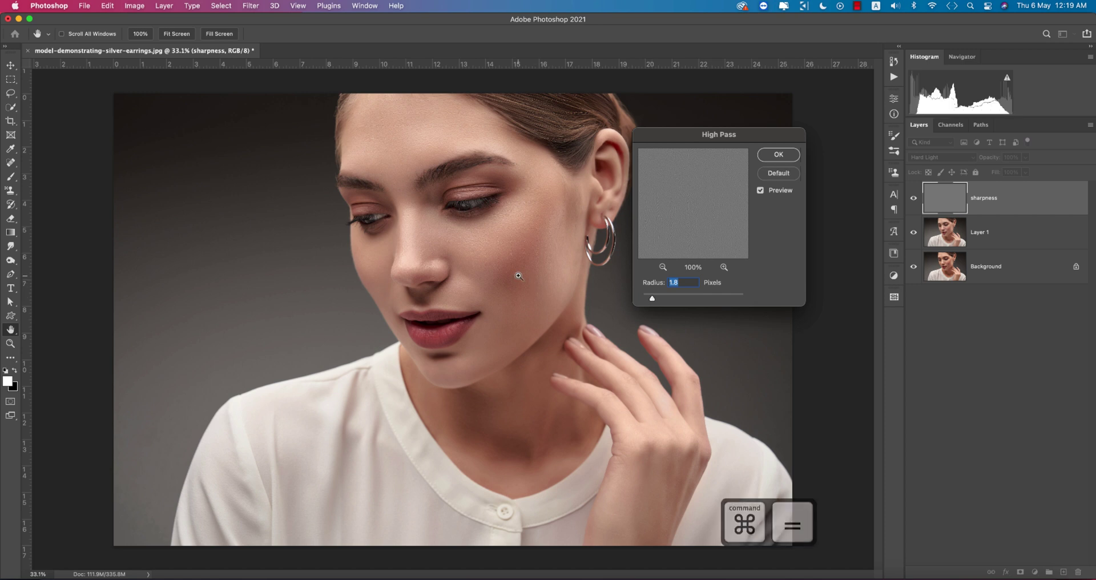
pyautogui.press('super+equal')
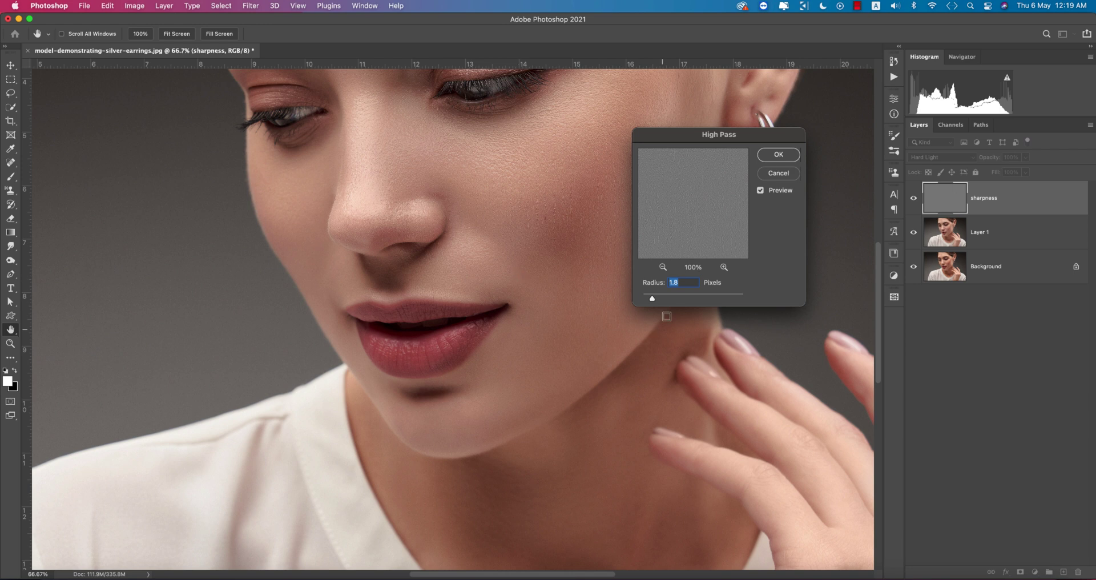
pyautogui.moveTo(652, 298); pyautogui.dragTo(647, 299)
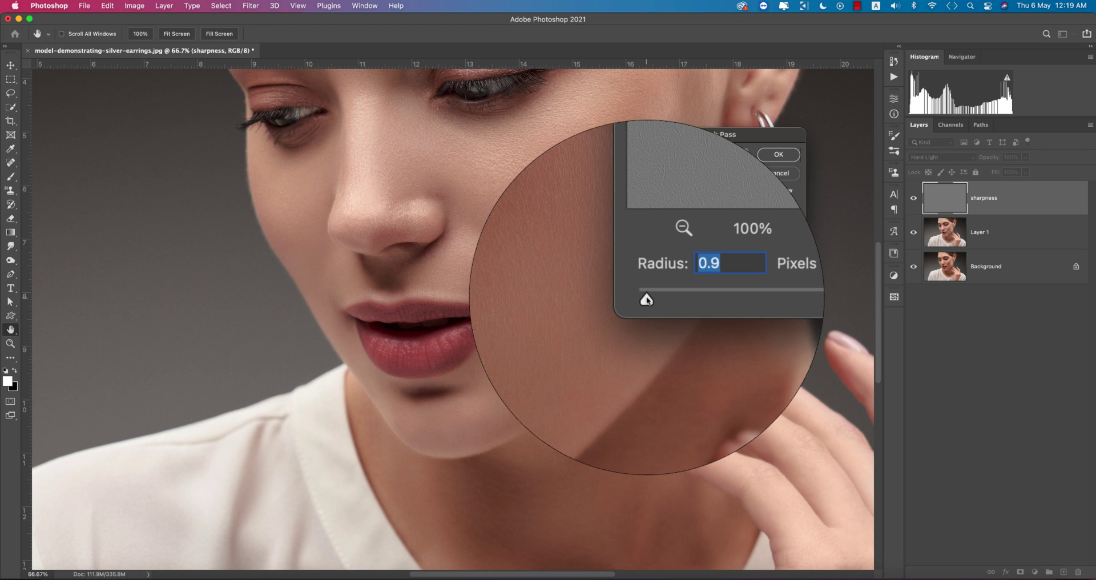
pyautogui.click(779, 152)
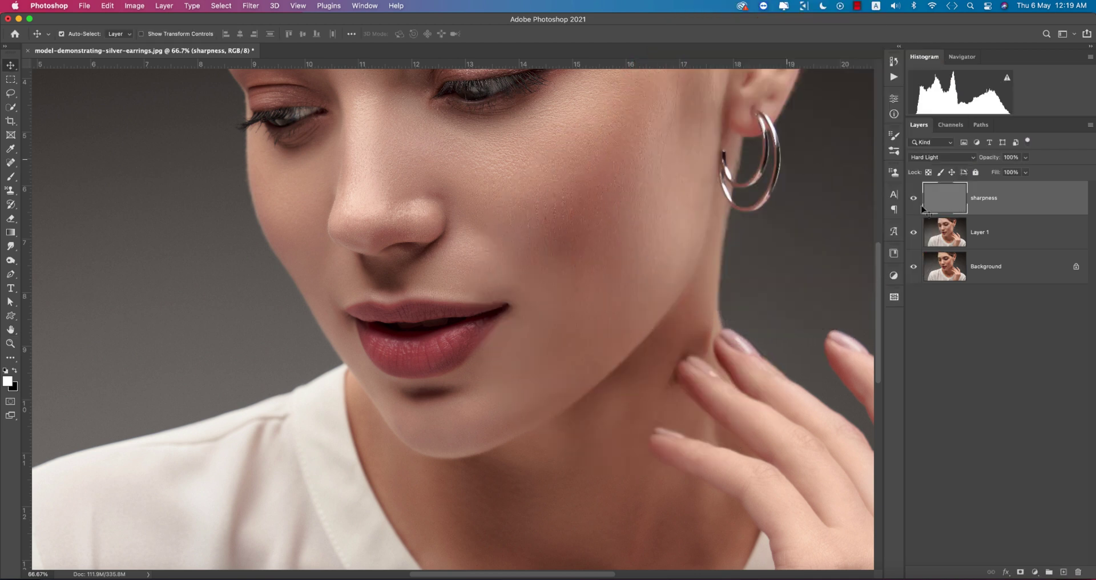
# Toggle the sharpness and retouched layers' visibility to compare against the original
pyautogui.click(914, 199)
pyautogui.click(914, 200)
pyautogui.click(914, 199)
pyautogui.click(914, 199)
pyautogui.scroll(-1, 607, 273)
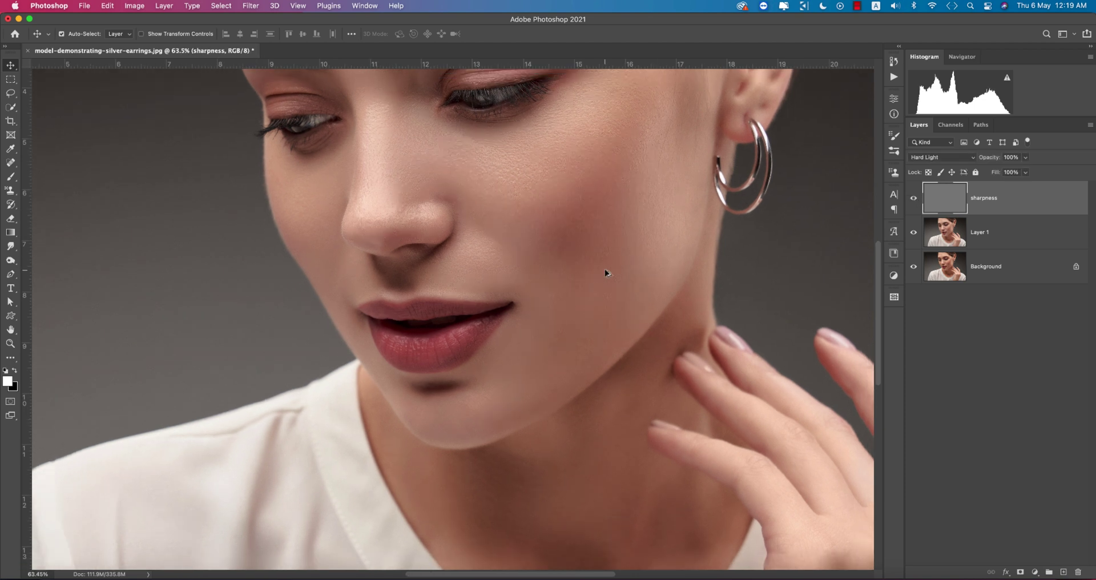
pyautogui.keyDown('alt'); pyautogui.click(914, 267); pyautogui.keyUp('alt')
pyautogui.keyDown('alt'); pyautogui.click(915, 267); pyautogui.keyUp('alt')
# Duplicate the Background layer into a Background copy
pyautogui.keyDown('shift'); pyautogui.click(1015, 240); pyautogui.keyUp('shift')
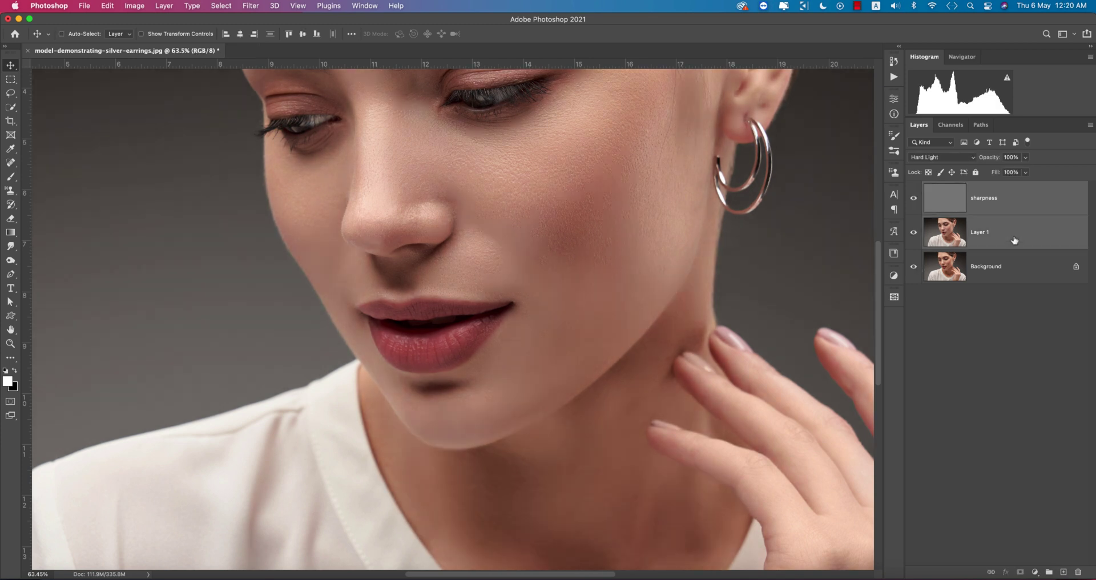
pyautogui.click(991, 327)
pyautogui.click(996, 264)
pyautogui.press('super+j')
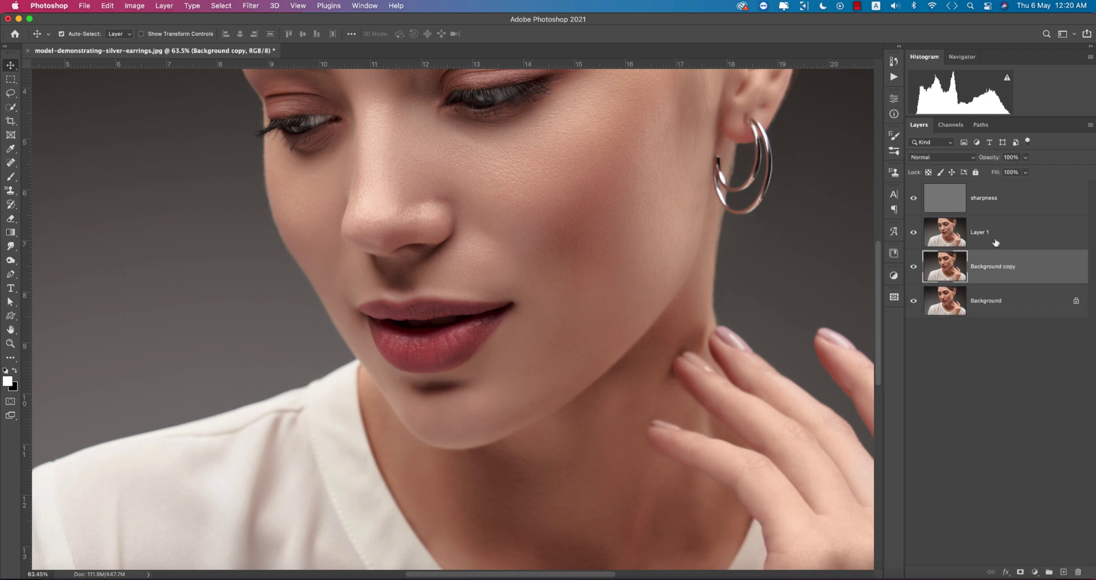
# Convert Layer 1 and sharpness into one smart object and fit the image on screen
pyautogui.click(997, 237)
pyautogui.keyDown('shift'); pyautogui.click(999, 198); pyautogui.keyUp('shift')
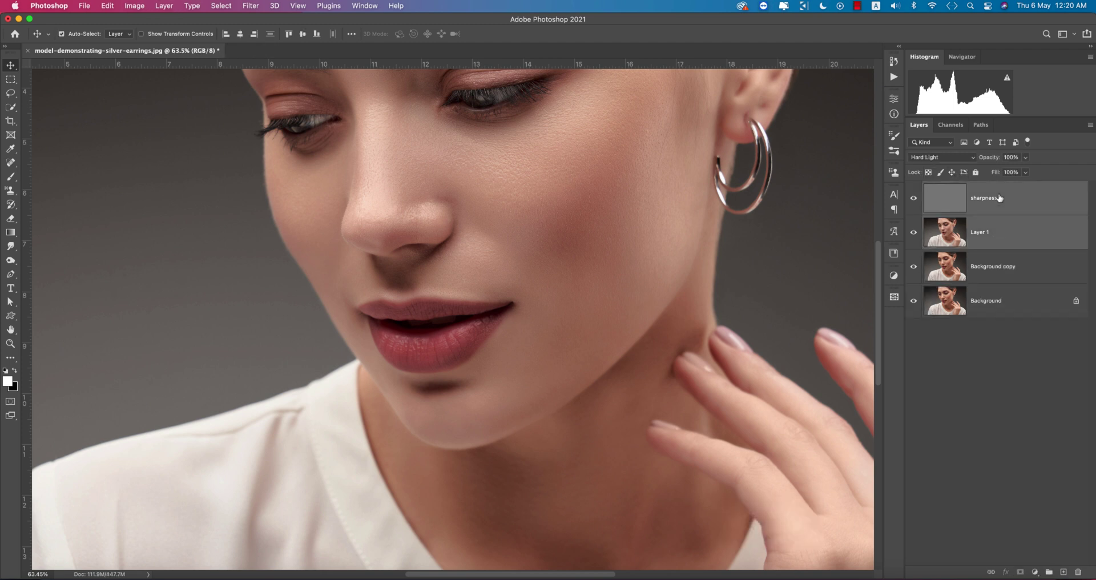
pyautogui.rightClick(999, 198)
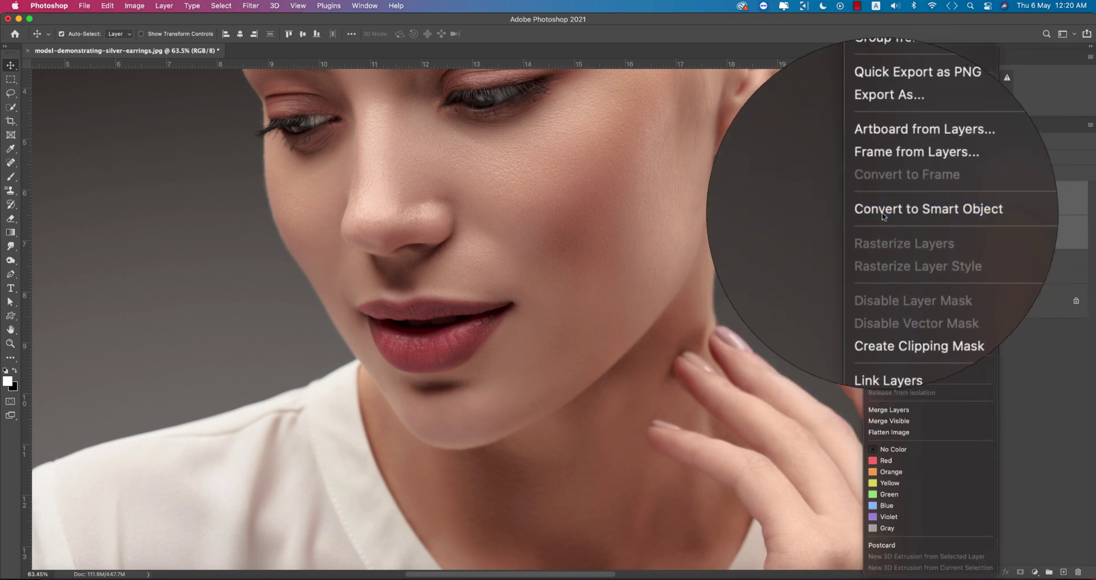
pyautogui.click(695, 234)
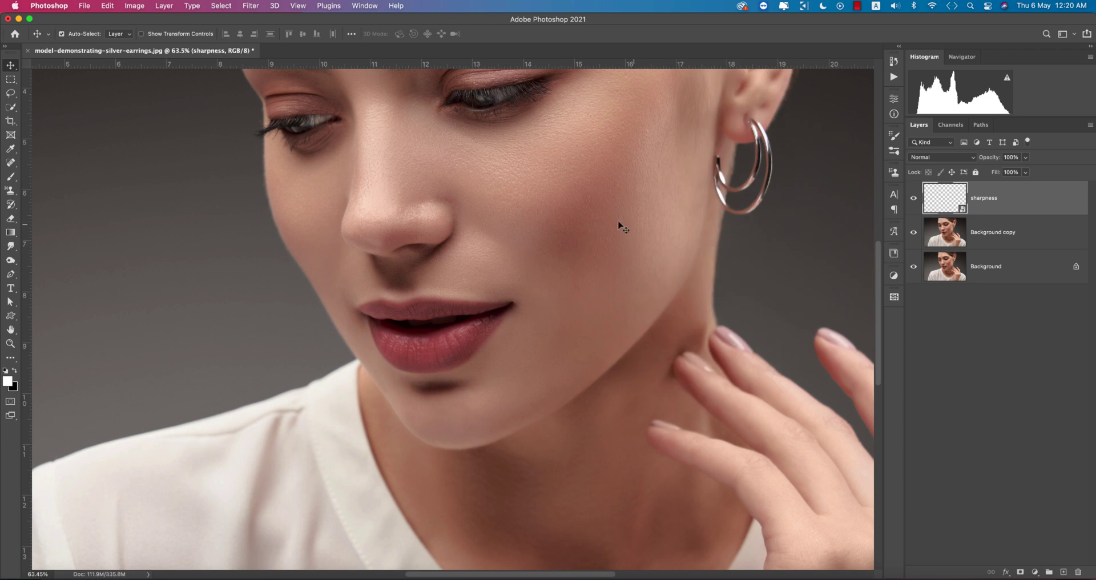
pyautogui.press('super+0')
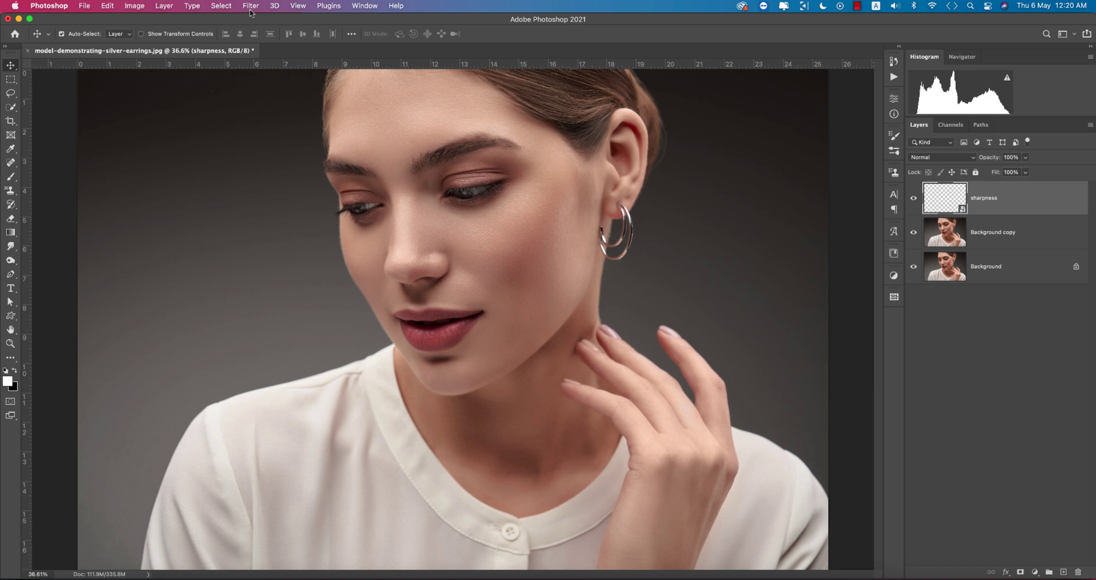
# In Camera Raw Basic, set Temperature -3, Exposure +0.05, Contrast +17, Highlights -27, Shadows +31, Texture +20, Vibrance +10
pyautogui.click(251, 7)
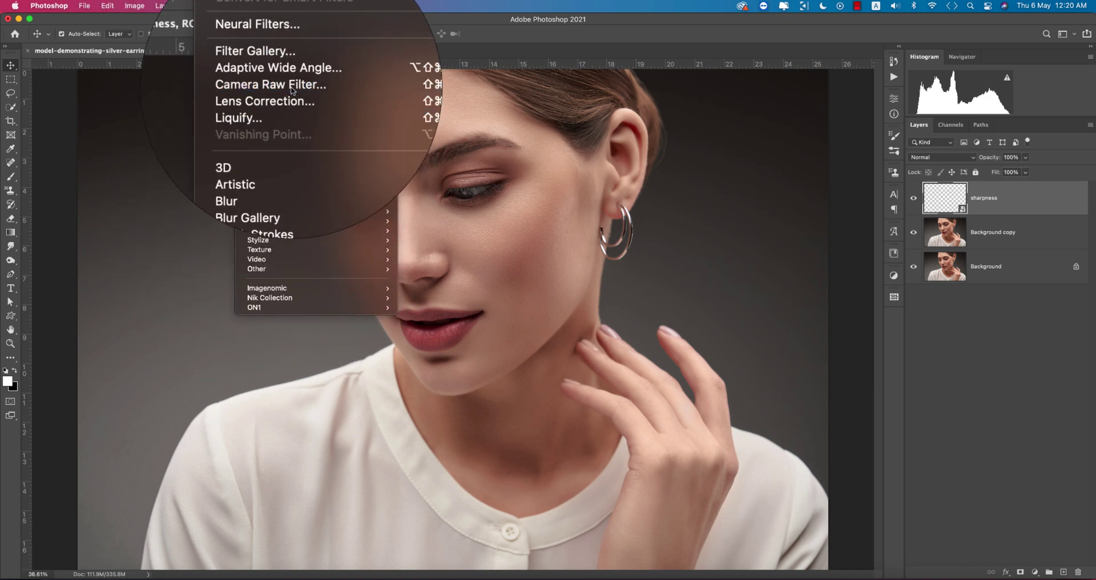
pyautogui.click(292, 88)
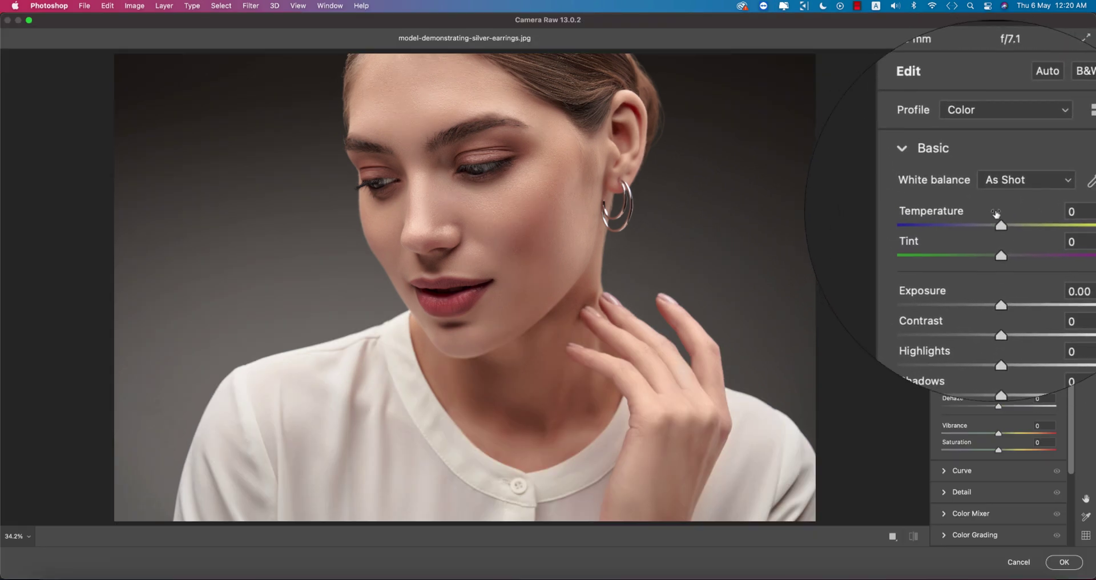
pyautogui.moveTo(994, 221); pyautogui.dragTo(996, 221)
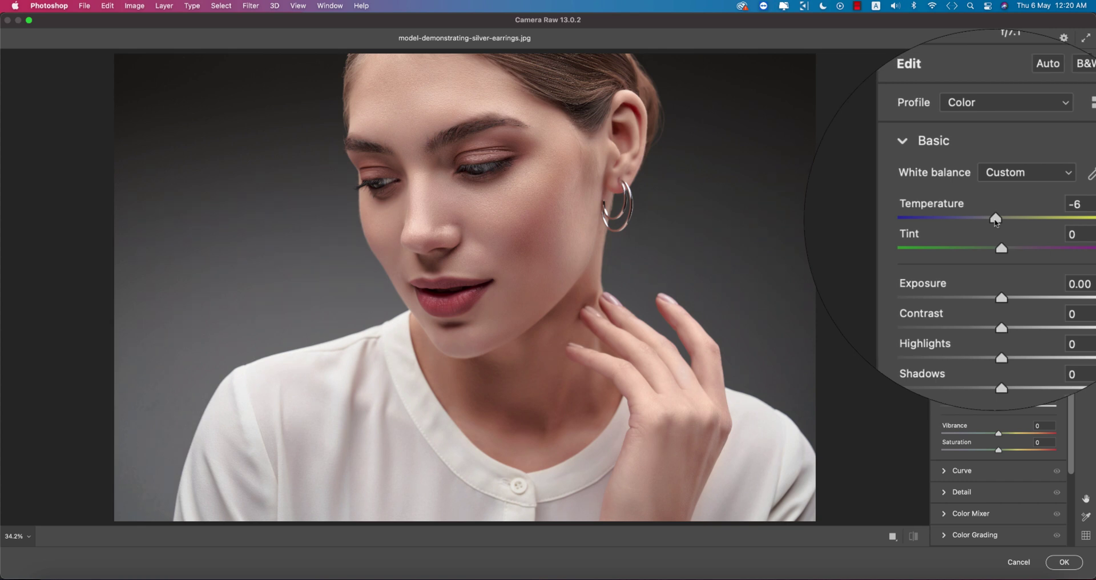
pyautogui.click(996, 221)
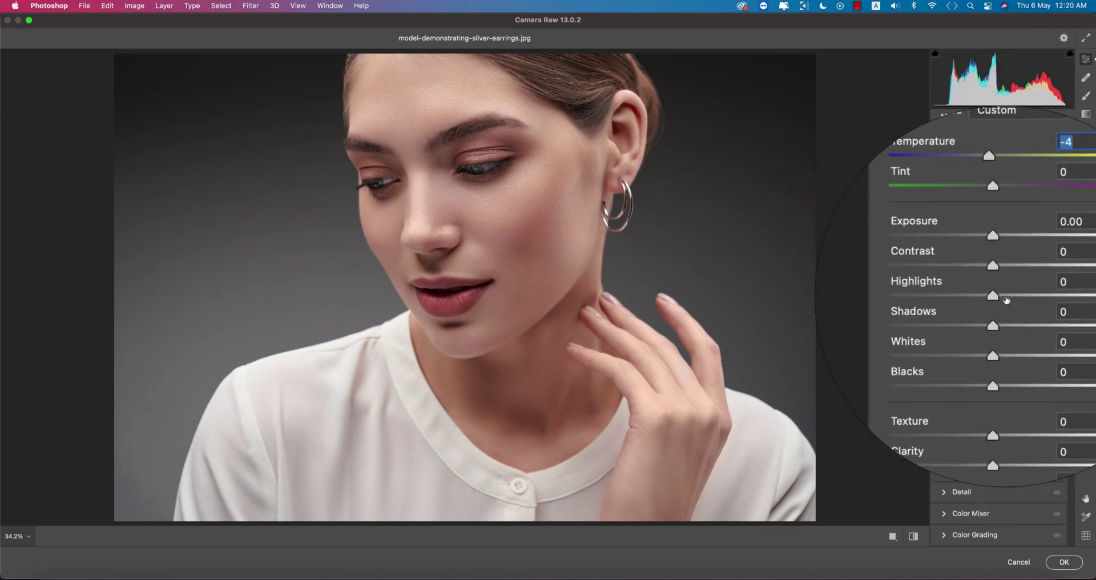
pyautogui.moveTo(1000, 264); pyautogui.dragTo(1011, 374)
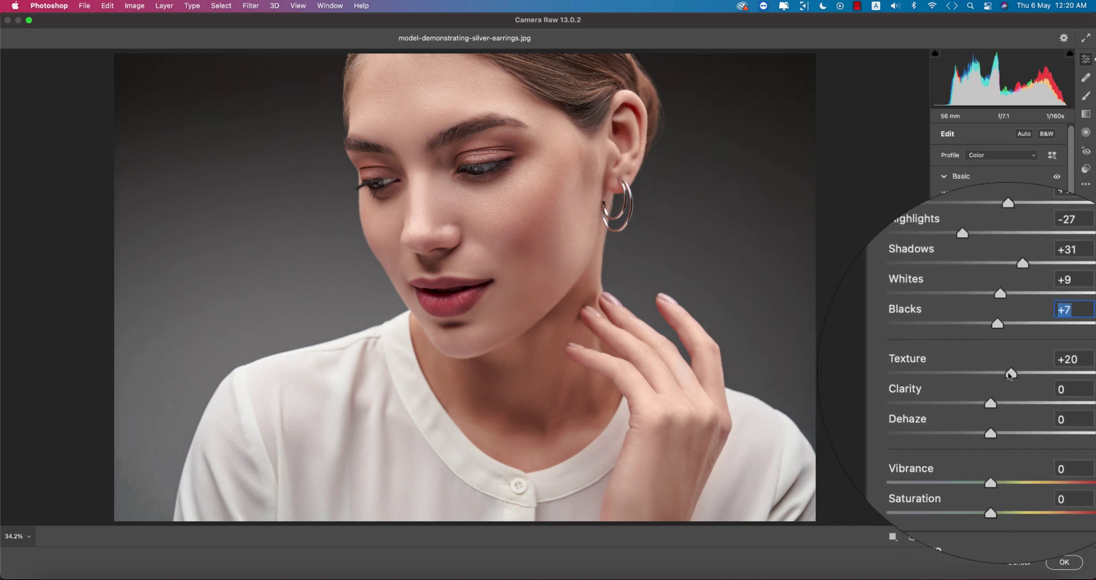
pyautogui.click(520, 236)
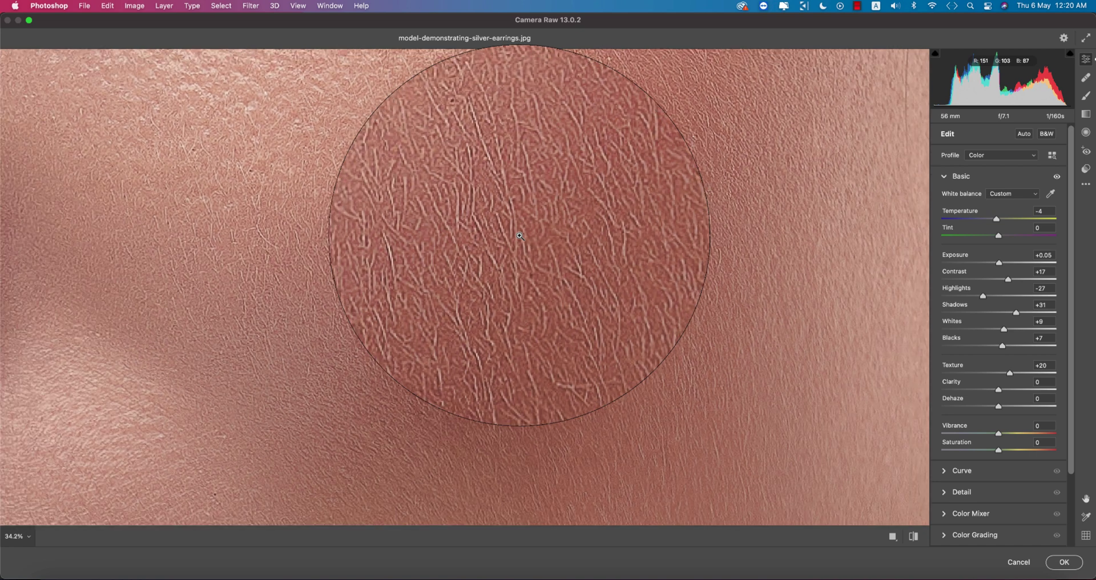
pyautogui.click(520, 236)
pyautogui.moveTo(998, 434); pyautogui.dragTo(1008, 434)
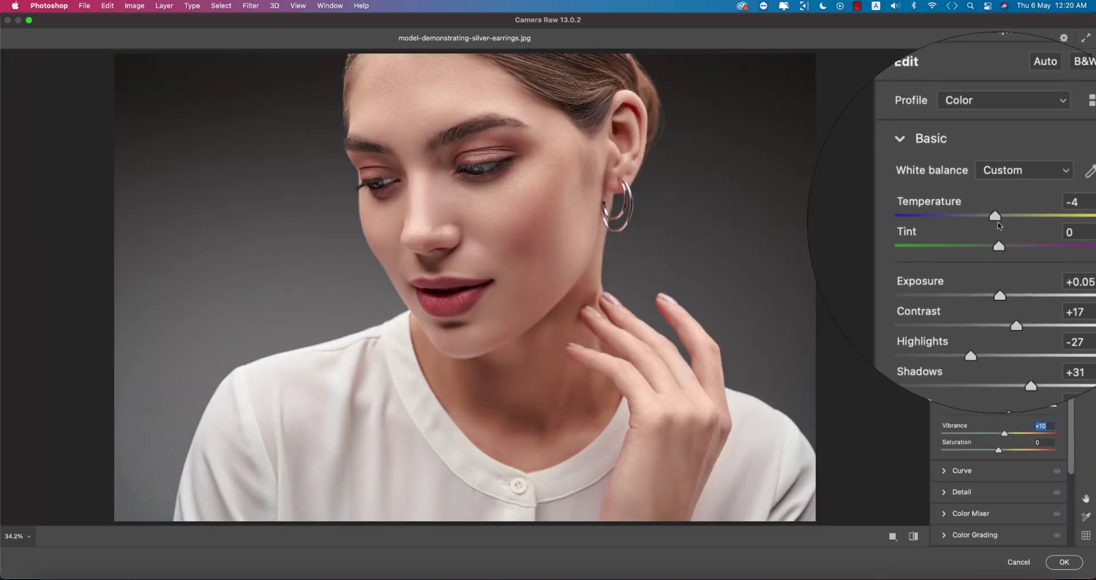
pyautogui.moveTo(997, 220); pyautogui.dragTo(997, 222)
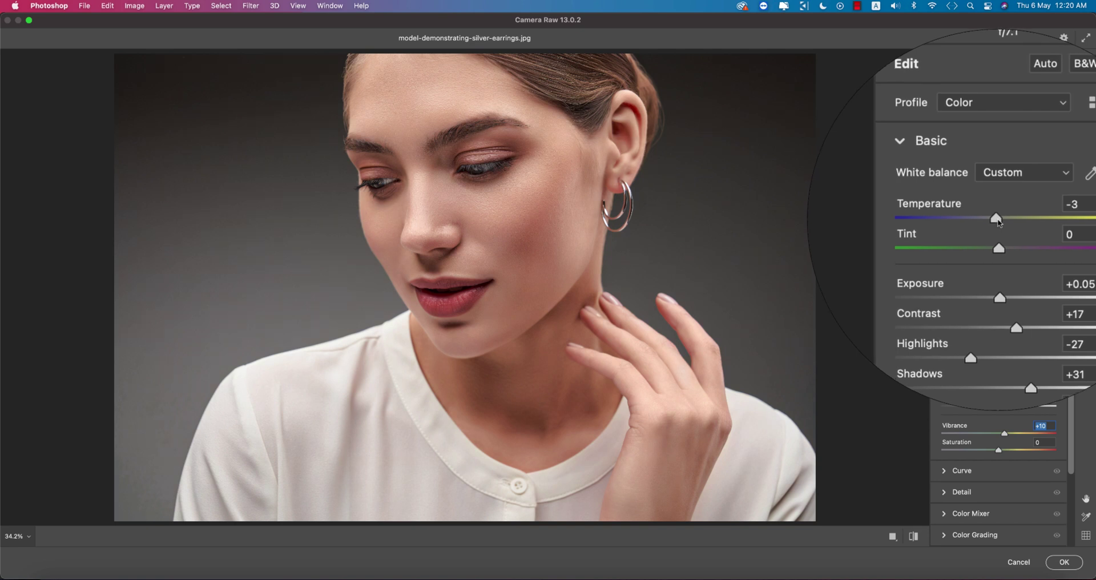
# In Color Mixer, raise Reds saturation and shift hue to Reds -11, Yellows +16
pyautogui.click(948, 516)
pyautogui.click(1011, 277)
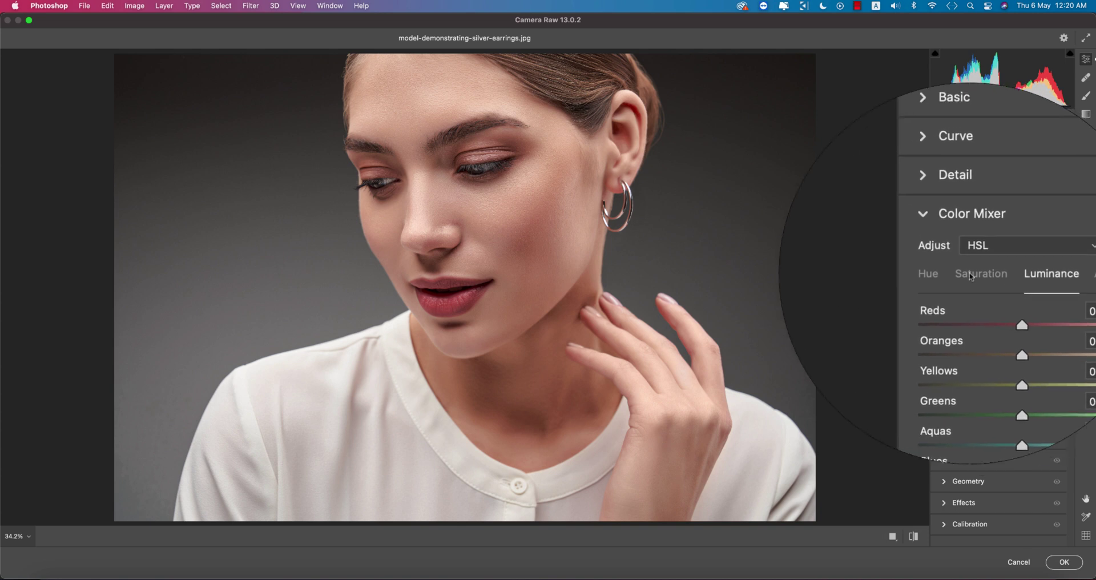
pyautogui.click(949, 273)
pyautogui.moveTo(991, 301); pyautogui.dragTo(1010, 302)
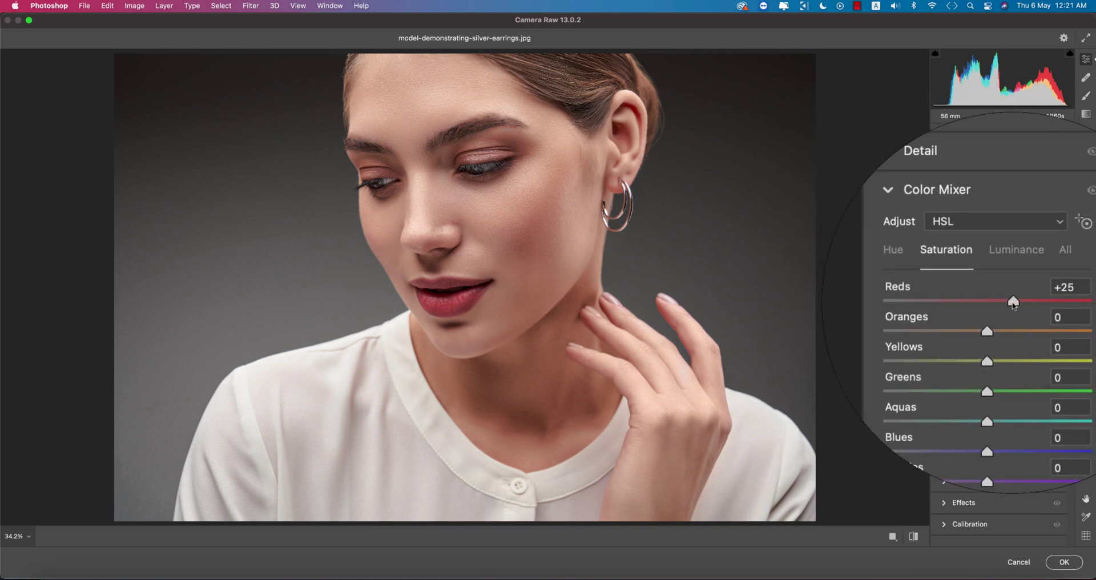
pyautogui.click(947, 276)
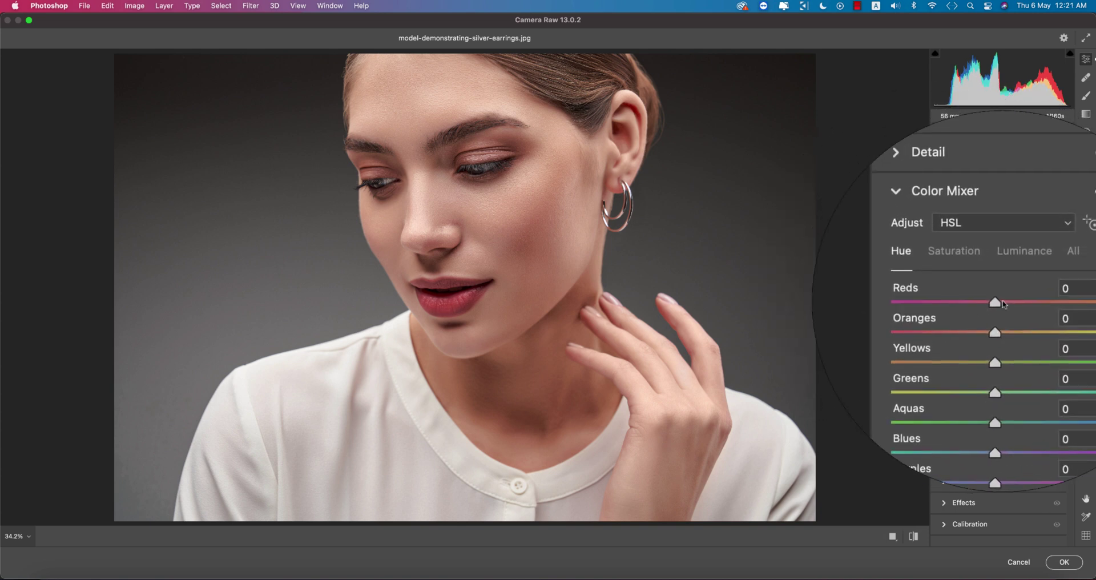
pyautogui.moveTo(992, 300)
pyautogui.mouseDown()
pyautogui.moveTo(961, 301)
pyautogui.moveTo(1004, 305)
pyautogui.moveTo(971, 307)
pyautogui.moveTo(994, 309)
pyautogui.mouseUp()
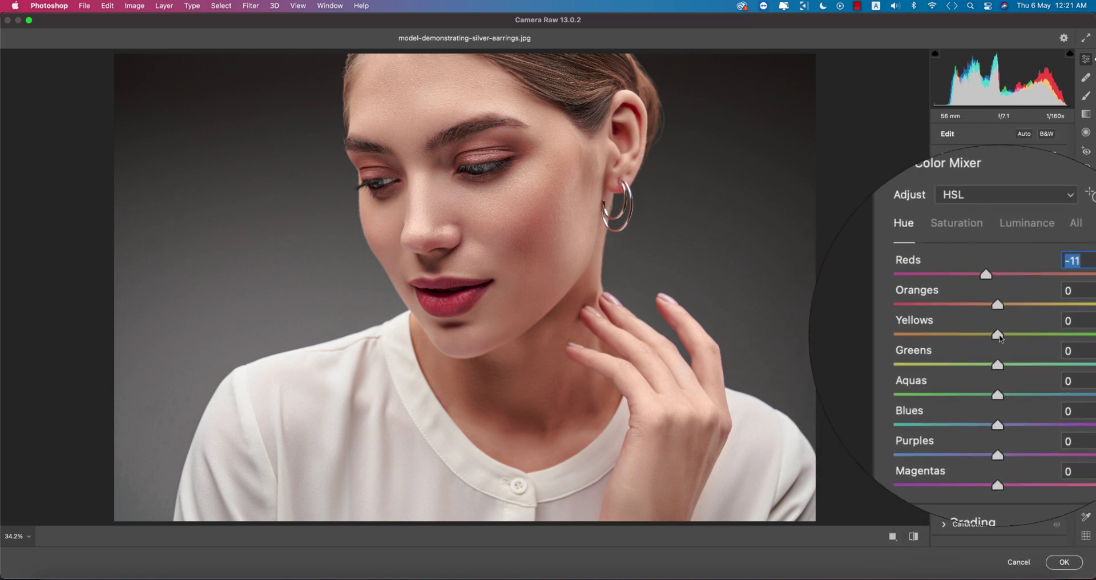
pyautogui.moveTo(996, 331); pyautogui.dragTo(1015, 338)
# Raise Color Mixer luminance to Yellows +20 and Oranges +10
pyautogui.click(1015, 281)
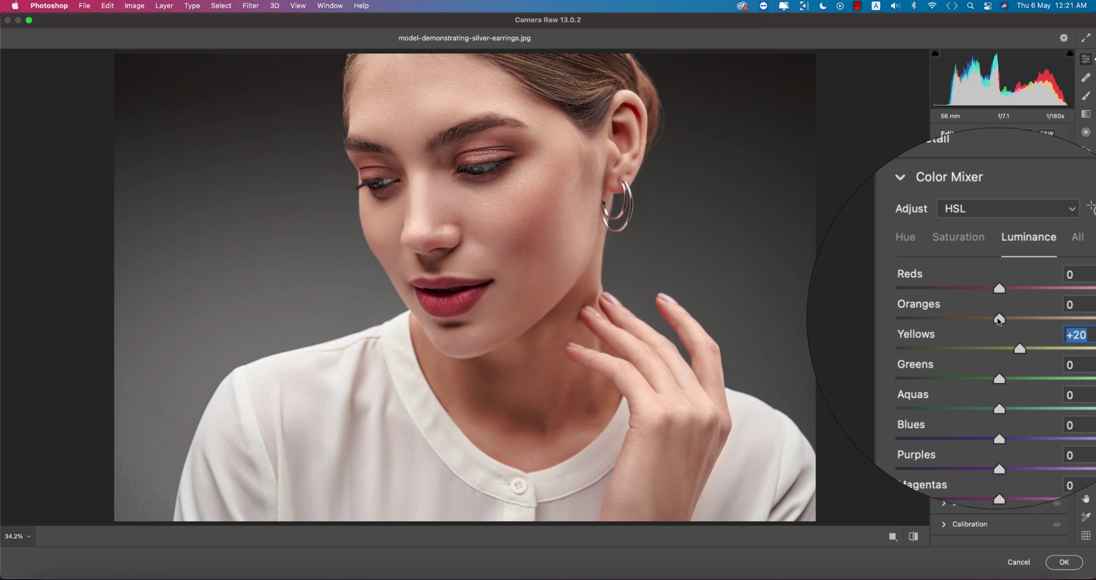
pyautogui.moveTo(994, 319); pyautogui.dragTo(1005, 320)
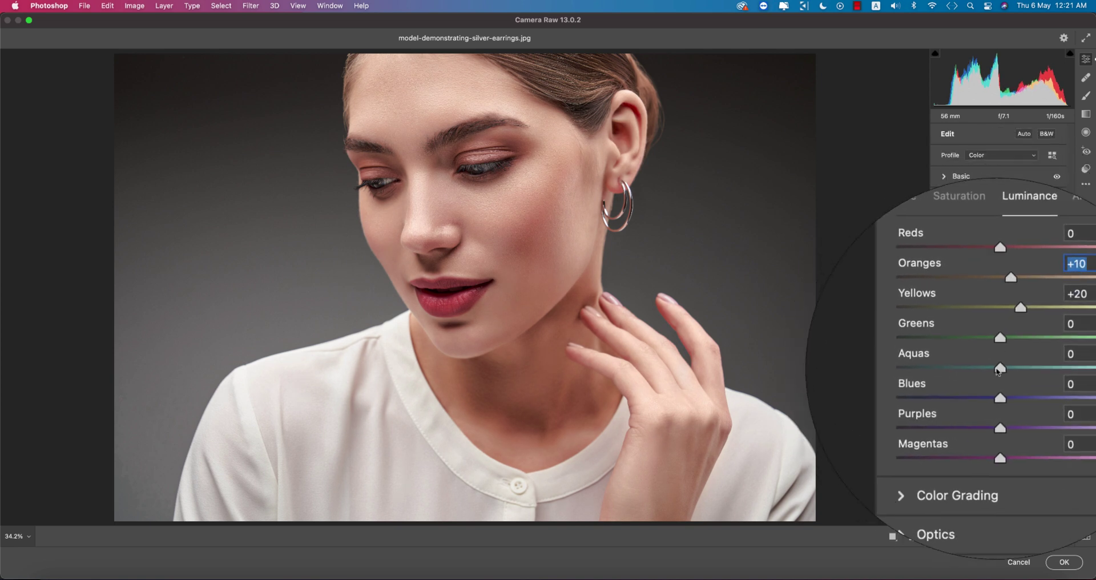
pyautogui.scroll(5, 994, 285)
pyautogui.click(991, 235)
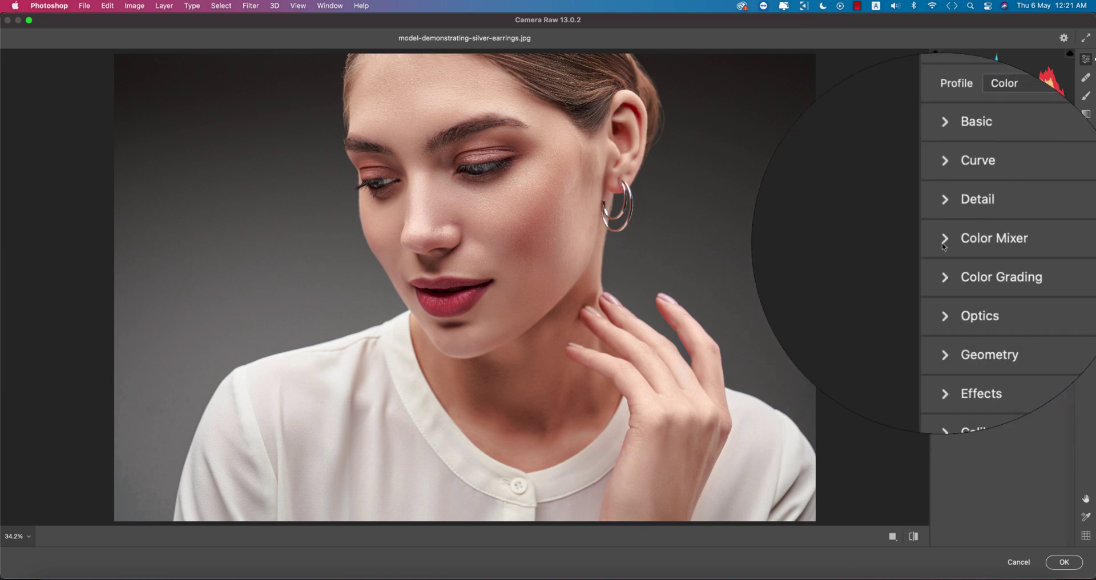
# Set hue and saturation tints on the Shadows and Midtones Color Grading wheels
pyautogui.click(991, 262)
pyautogui.click(995, 279)
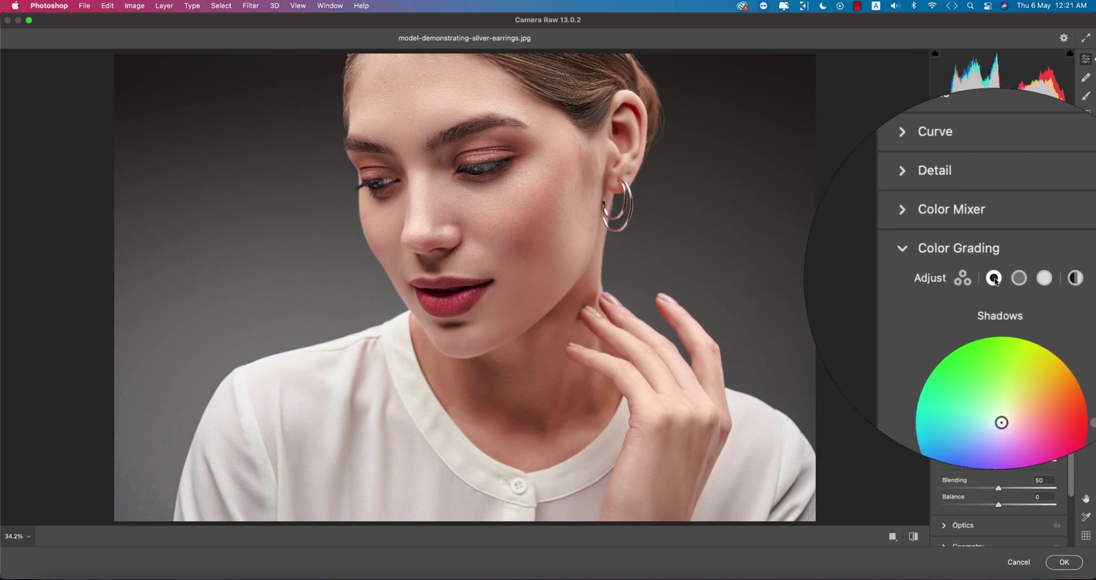
pyautogui.moveTo(932, 414); pyautogui.dragTo(965, 433)
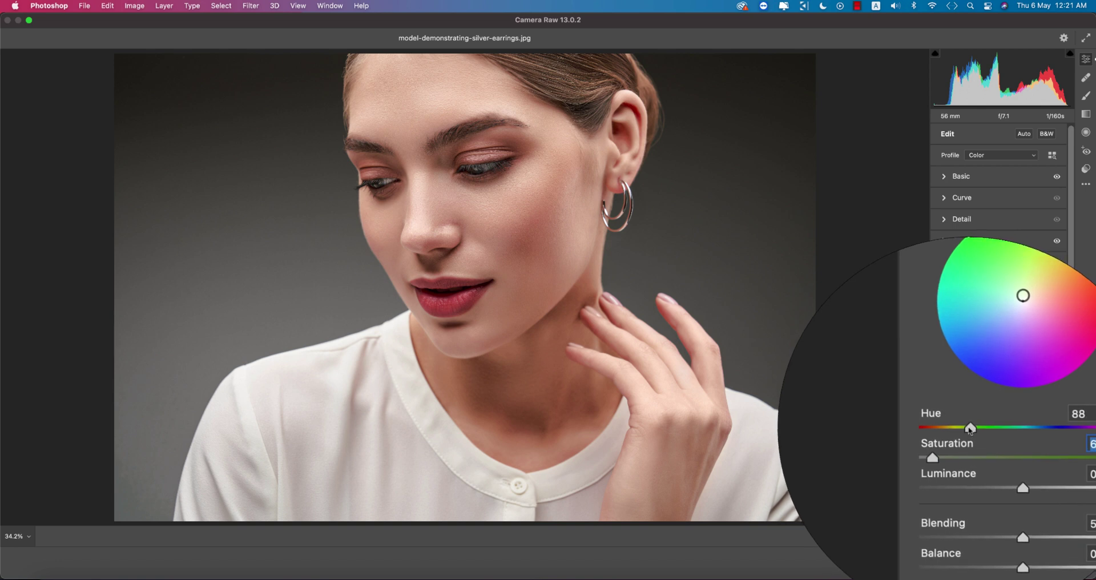
pyautogui.moveTo(970, 427); pyautogui.dragTo(1024, 432)
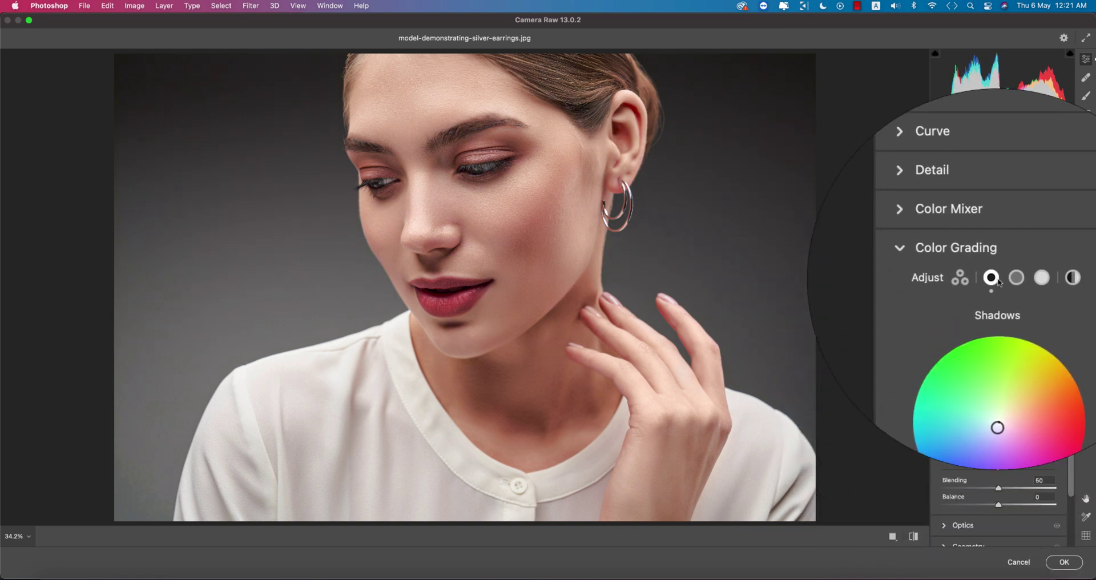
pyautogui.click(1011, 278)
pyautogui.moveTo(943, 440); pyautogui.dragTo(959, 457)
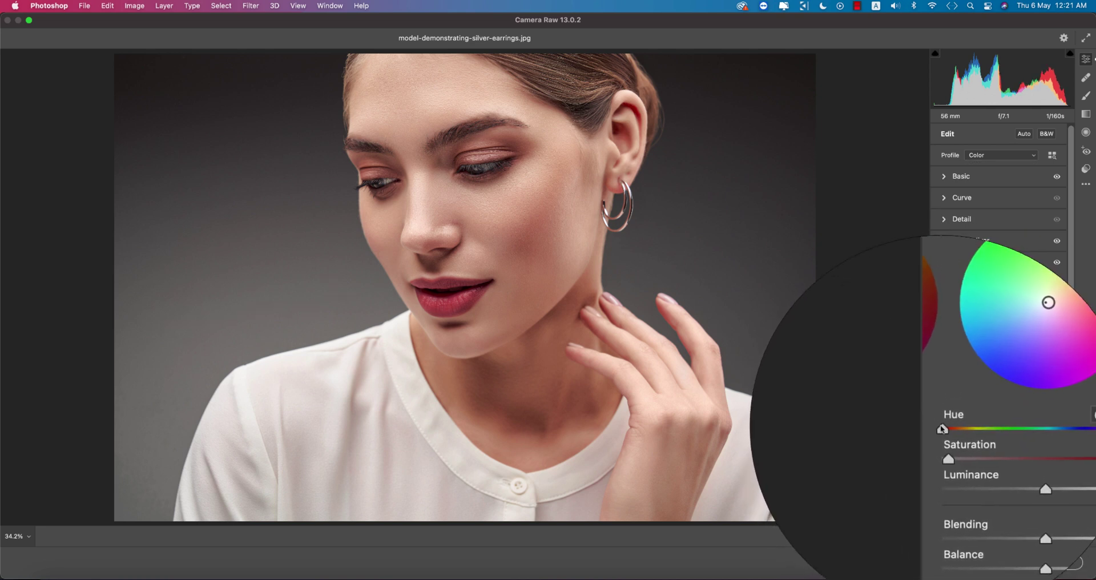
pyautogui.moveTo(944, 431)
pyautogui.mouseDown()
pyautogui.moveTo(969, 429)
pyautogui.moveTo(956, 430)
pyautogui.mouseUp()
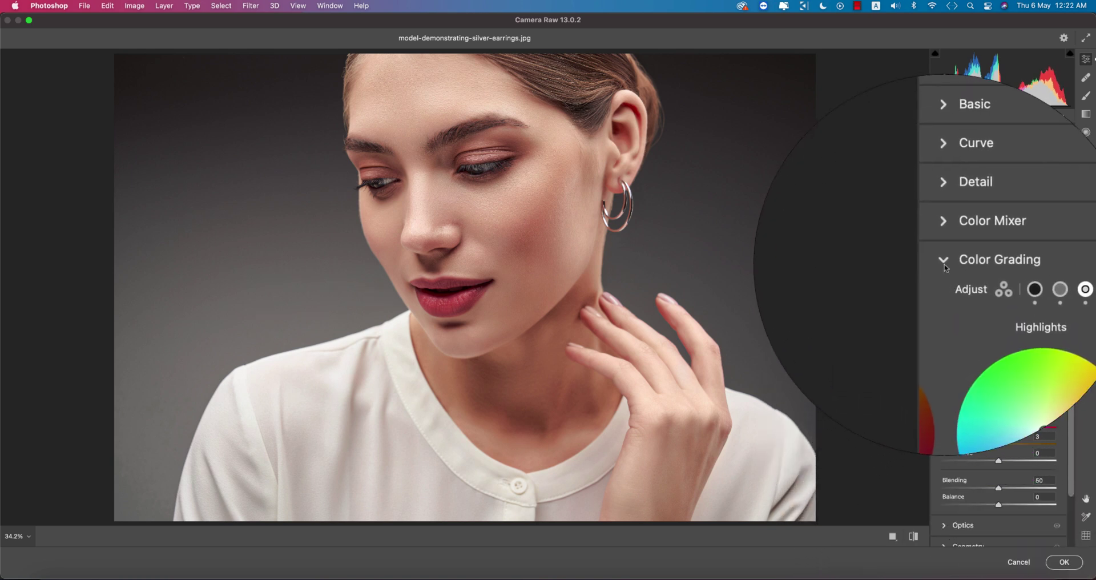
# In Calibration, set Red Primary hue -15, Green Primary hue -24, and adjust Blue Primary hue
pyautogui.click(944, 262)
pyautogui.click(948, 342)
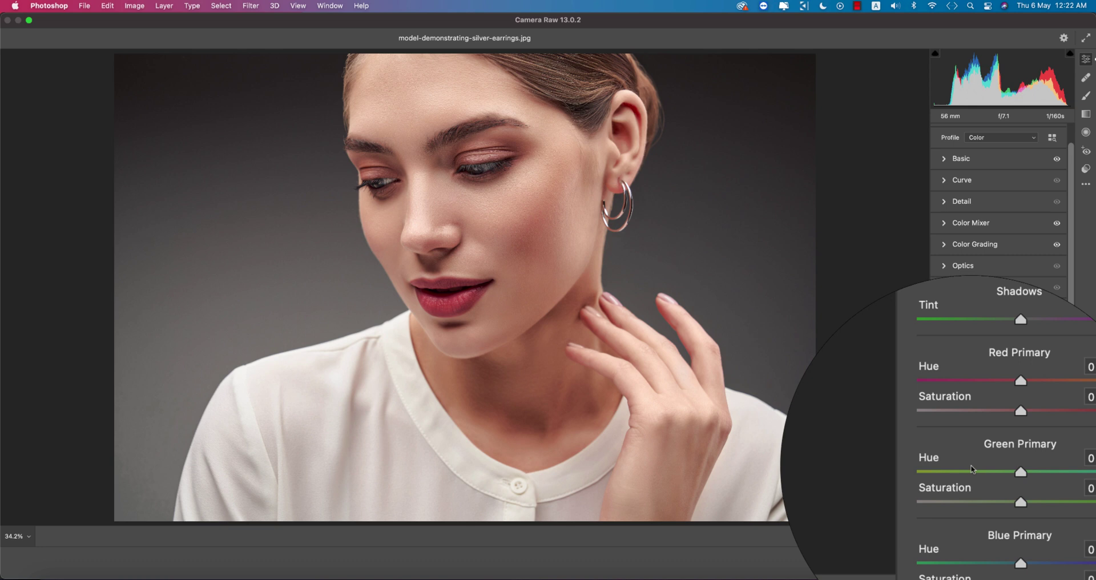
pyautogui.moveTo(1007, 464); pyautogui.dragTo(965, 508)
pyautogui.moveTo(1011, 423)
pyautogui.mouseDown()
pyautogui.moveTo(983, 422)
pyautogui.moveTo(993, 425)
pyautogui.mouseUp()
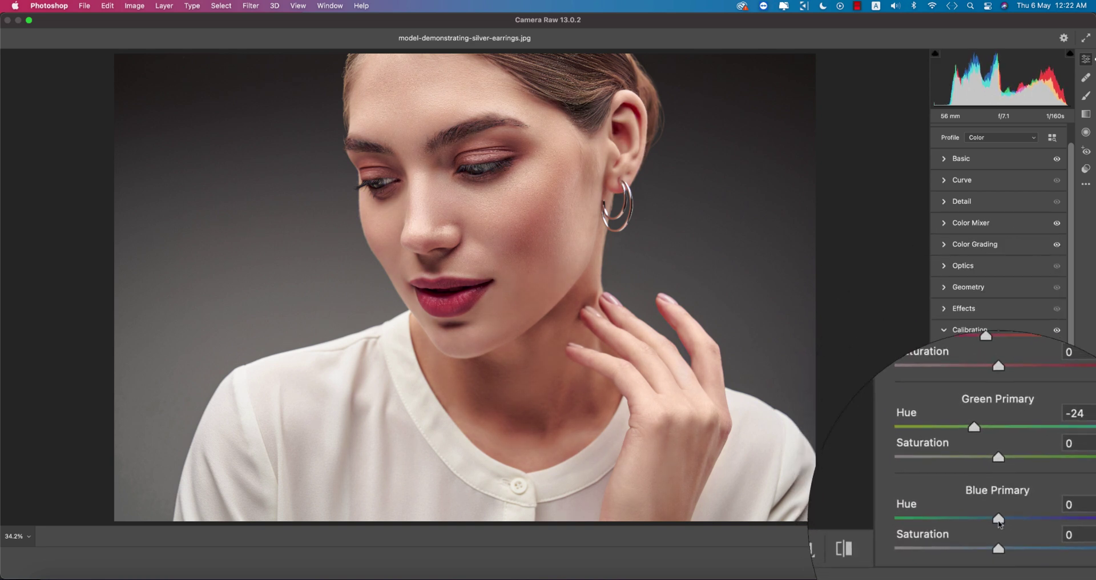
pyautogui.moveTo(1008, 518)
pyautogui.mouseDown()
pyautogui.moveTo(992, 517)
pyautogui.moveTo(1006, 520)
pyautogui.mouseUp()
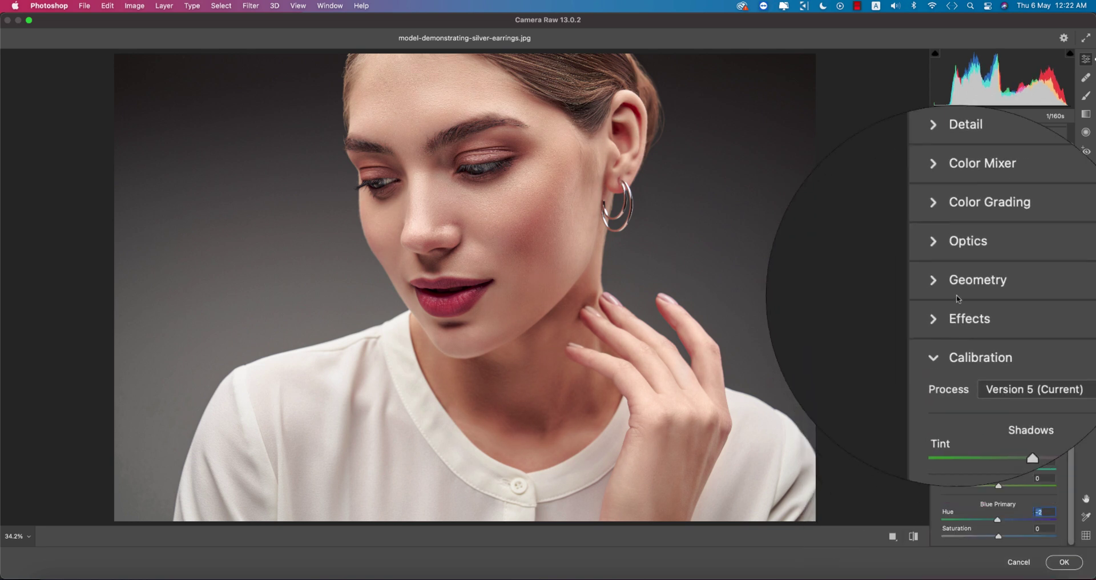
pyautogui.click(944, 179)
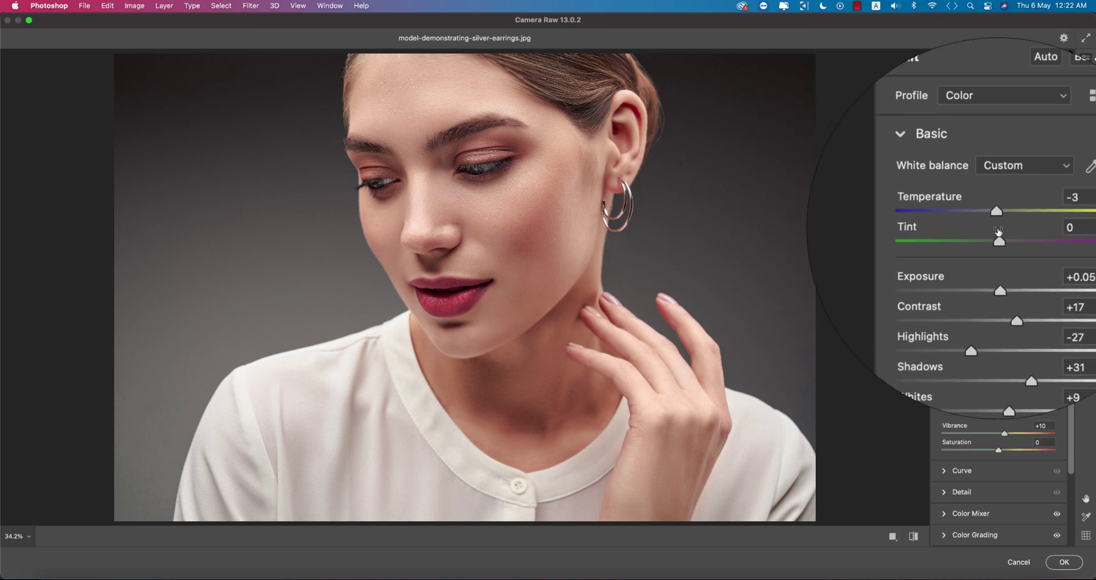
# Fine-tune Temperature and bring up Camera Raw's Save Settings dialog
pyautogui.moveTo(1000, 222); pyautogui.dragTo(996, 223)
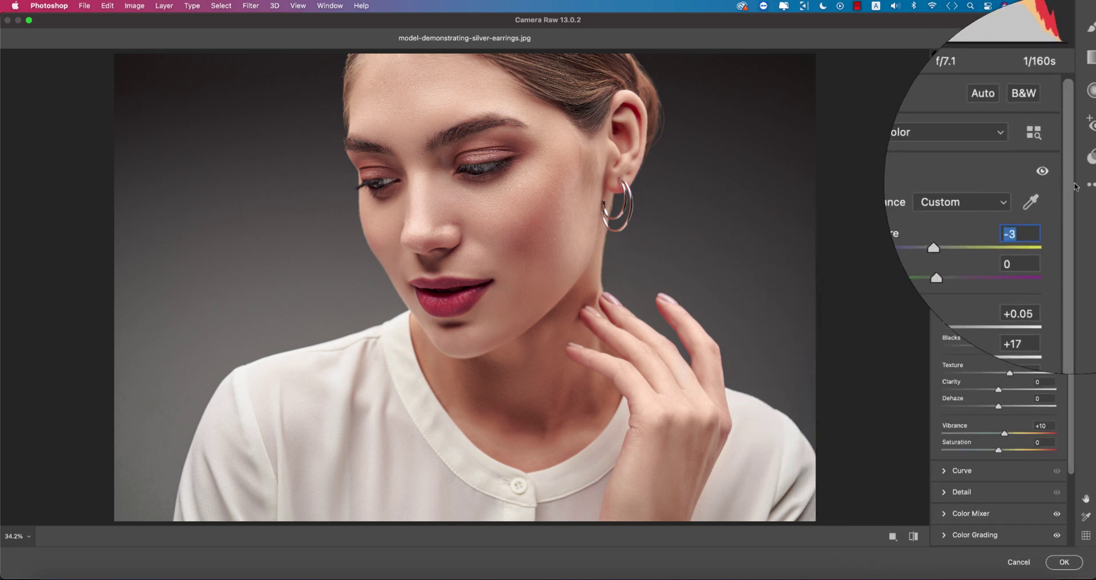
pyautogui.click(1087, 184)
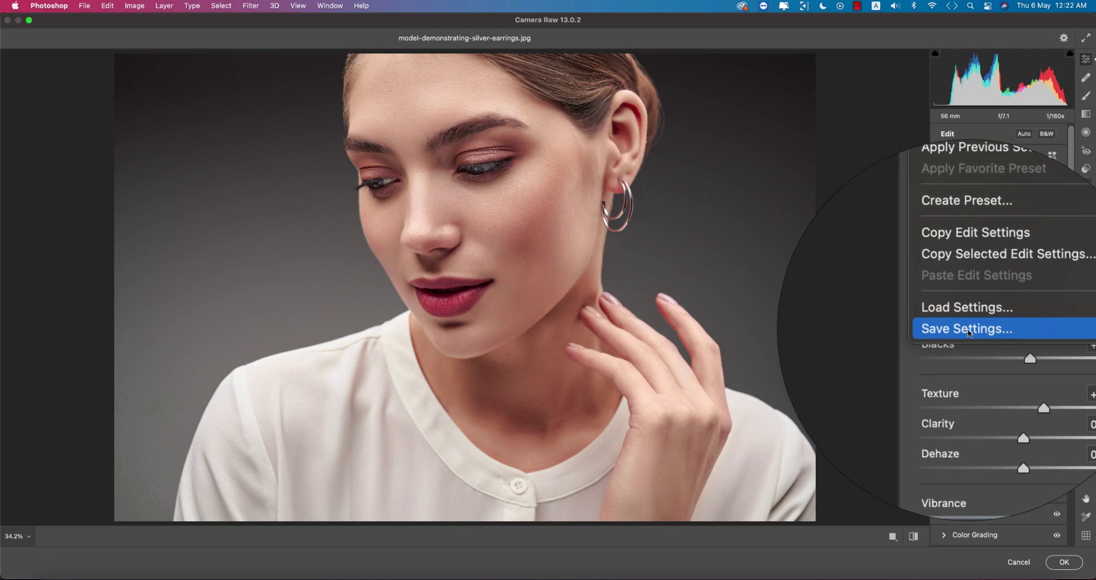
pyautogui.click(957, 330)
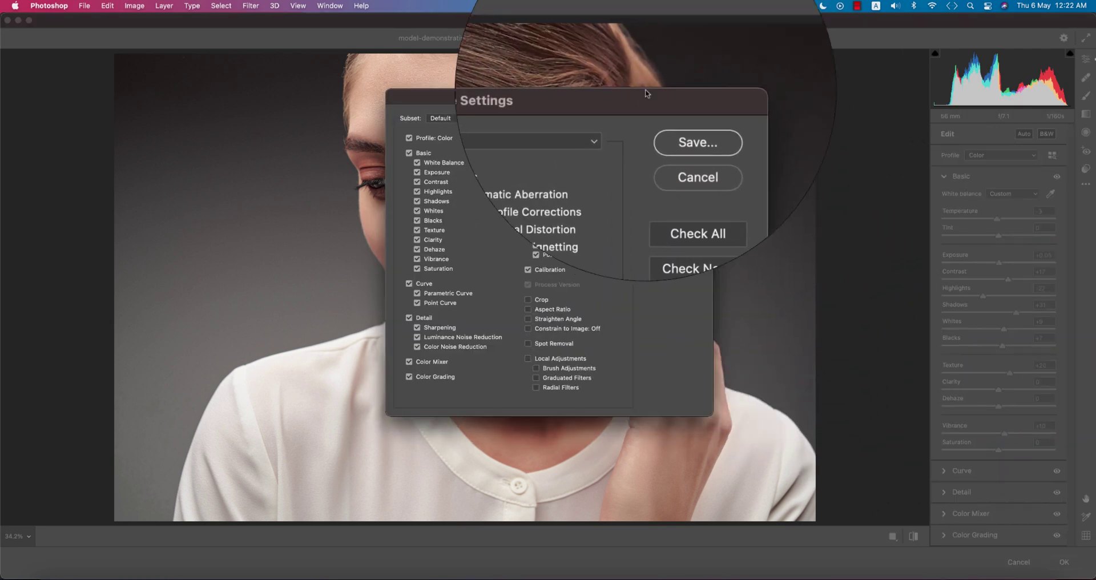
pyautogui.moveTo(660, 129); pyautogui.dragTo(665, 107)
pyautogui.click(665, 108)
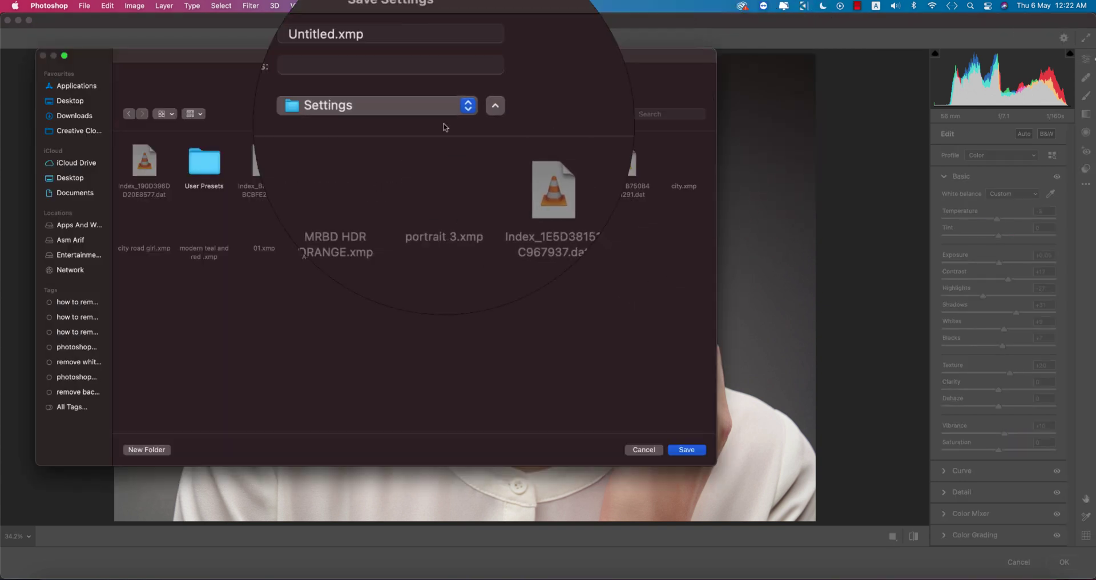
# Save the settings as retouch.xmp in the 5-5-21 folder and apply the filter
pyautogui.click(83, 227)
pyautogui.doubleClick(149, 161)
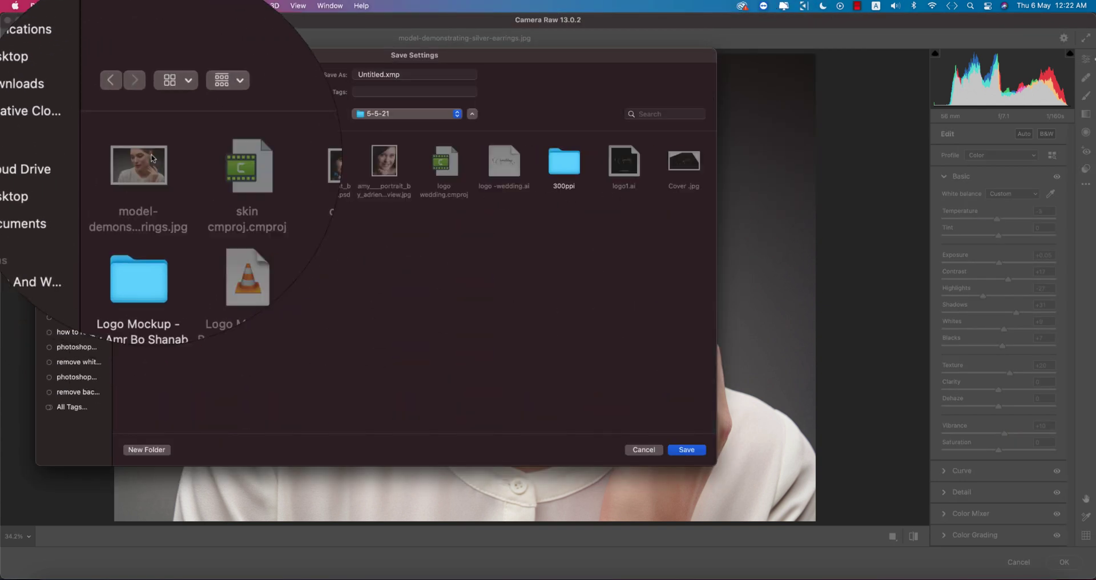
pyautogui.doubleClick(382, 75)
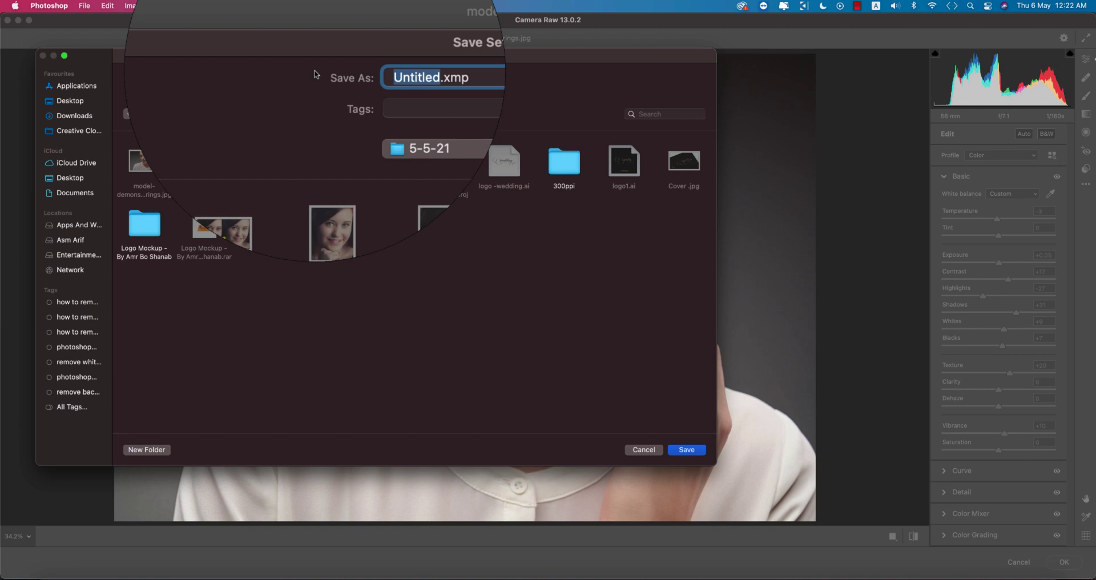
pyautogui.write('retouch')
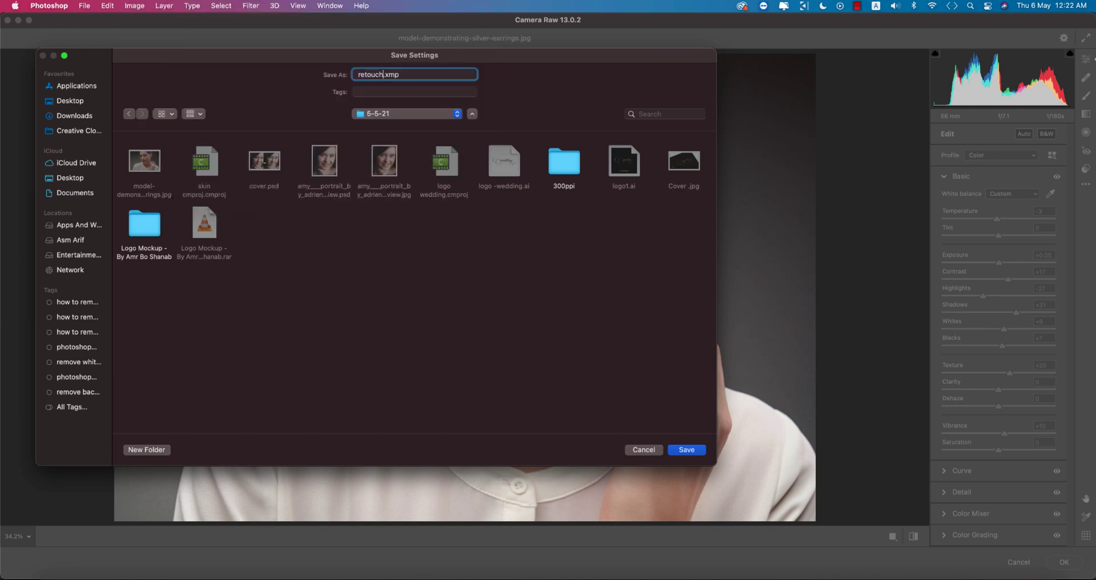
pyautogui.press('Return')
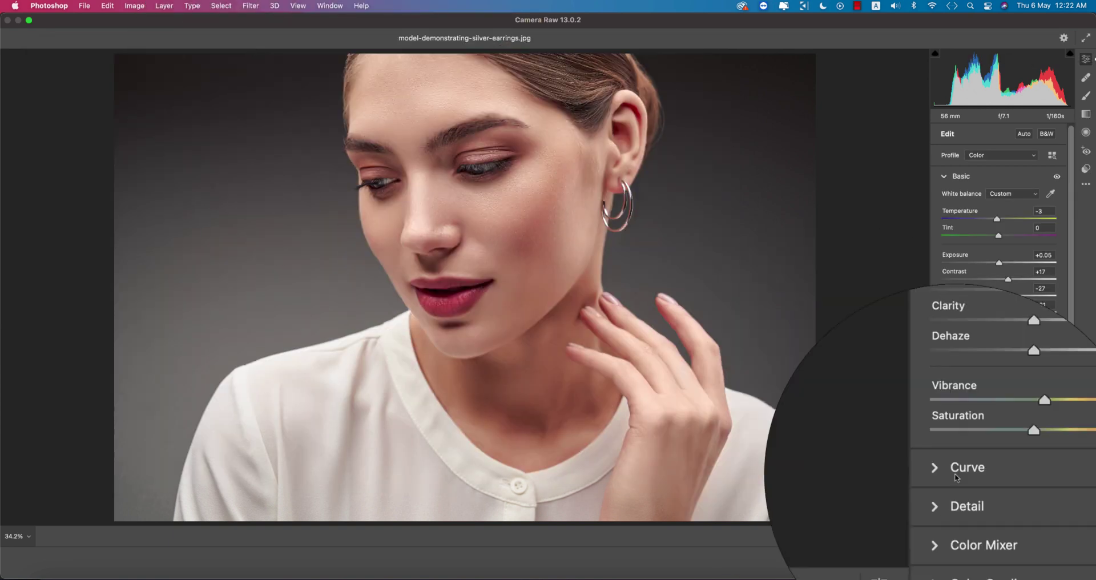
pyautogui.click(1065, 562)
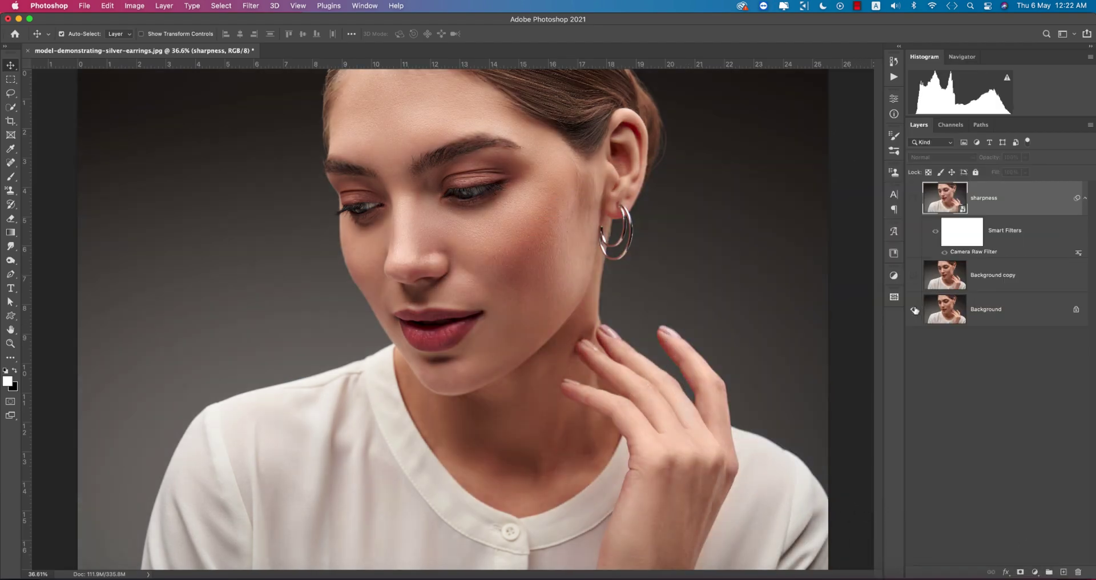
# Run Color Efex Pro 4 from the Nik Collection filters on the sharpness smart object
pyautogui.keyDown('alt'); pyautogui.click(915, 310); pyautogui.keyUp('alt')
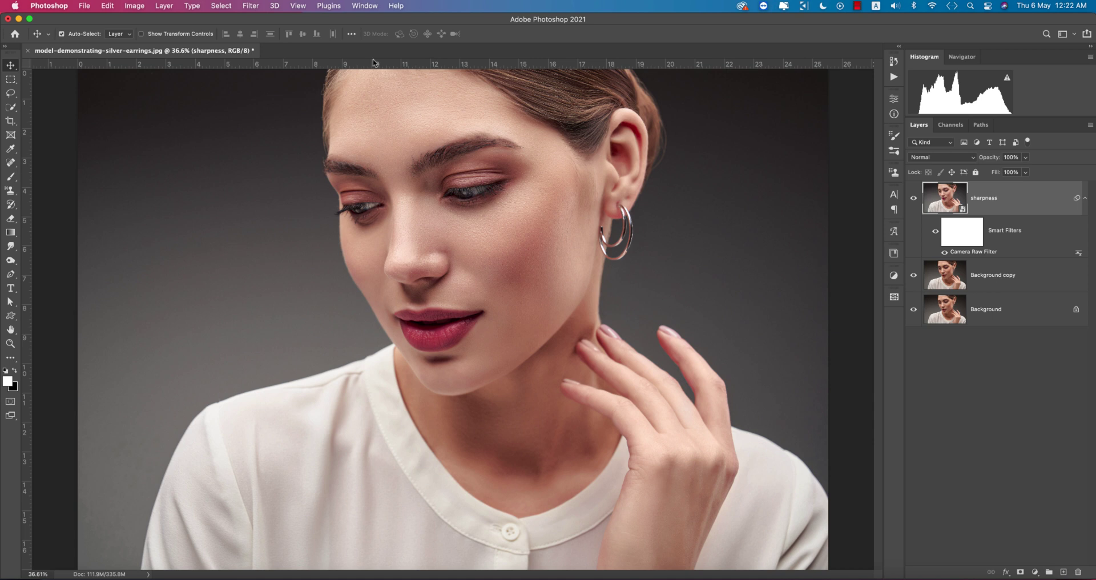
pyautogui.click(251, 5)
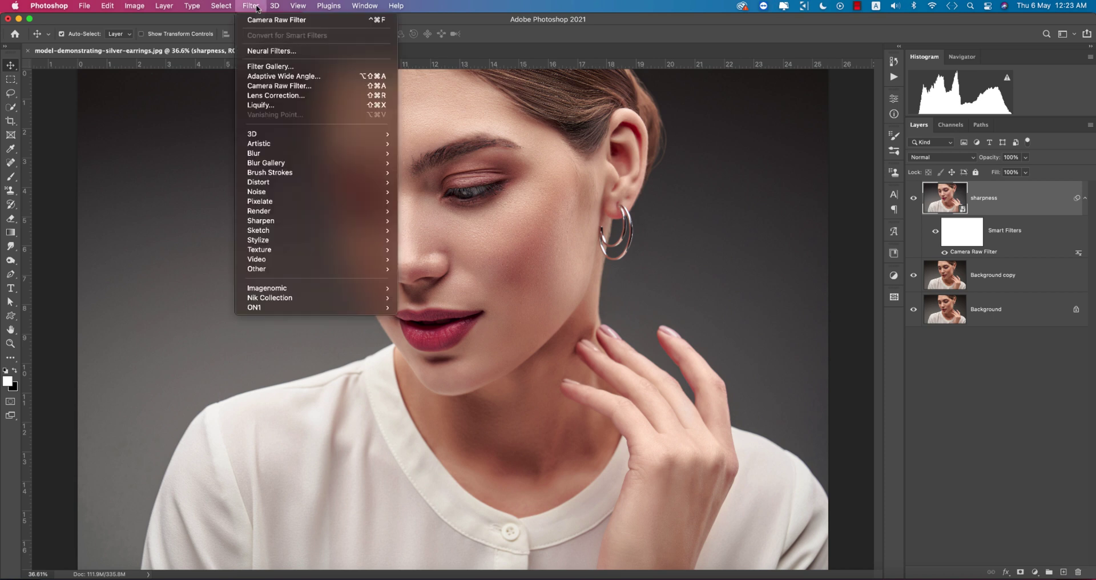
pyautogui.moveTo(303, 293)
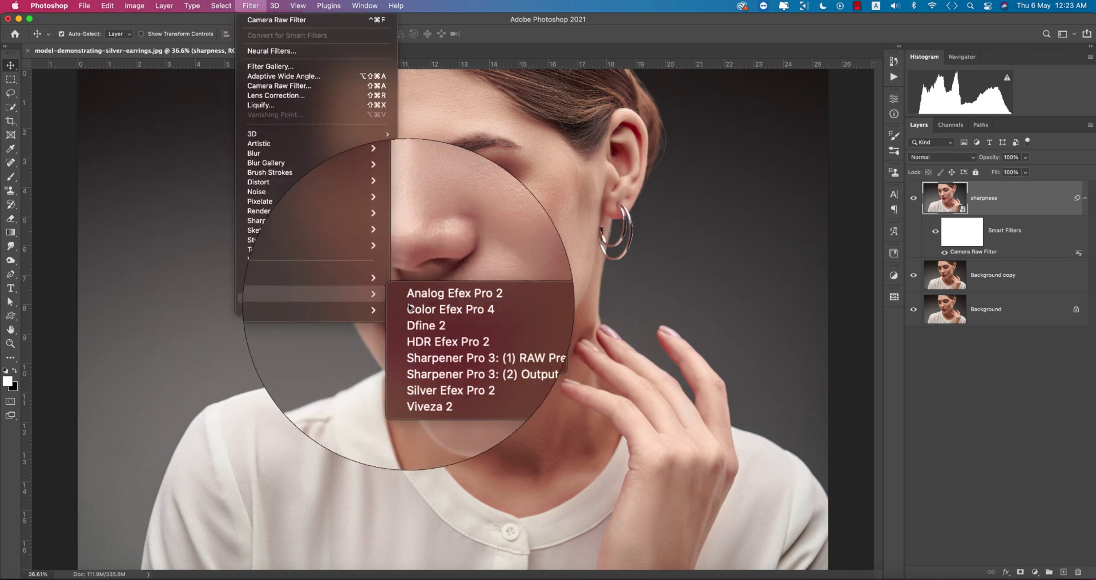
pyautogui.click(519, 304)
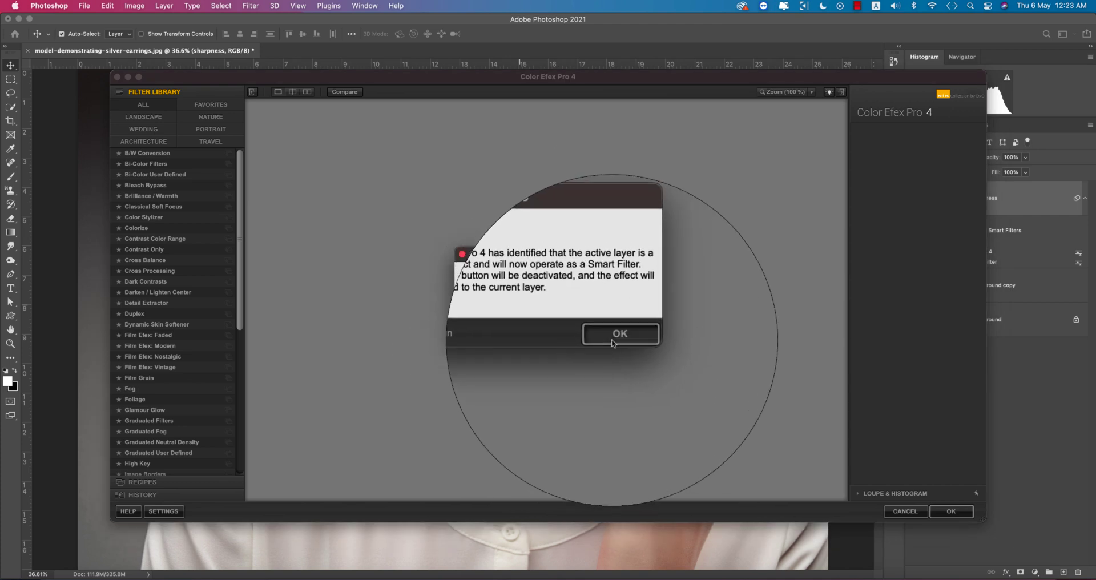
# Accept the smart filter notice and apply Cross Processing using the L02 method
pyautogui.click(611, 338)
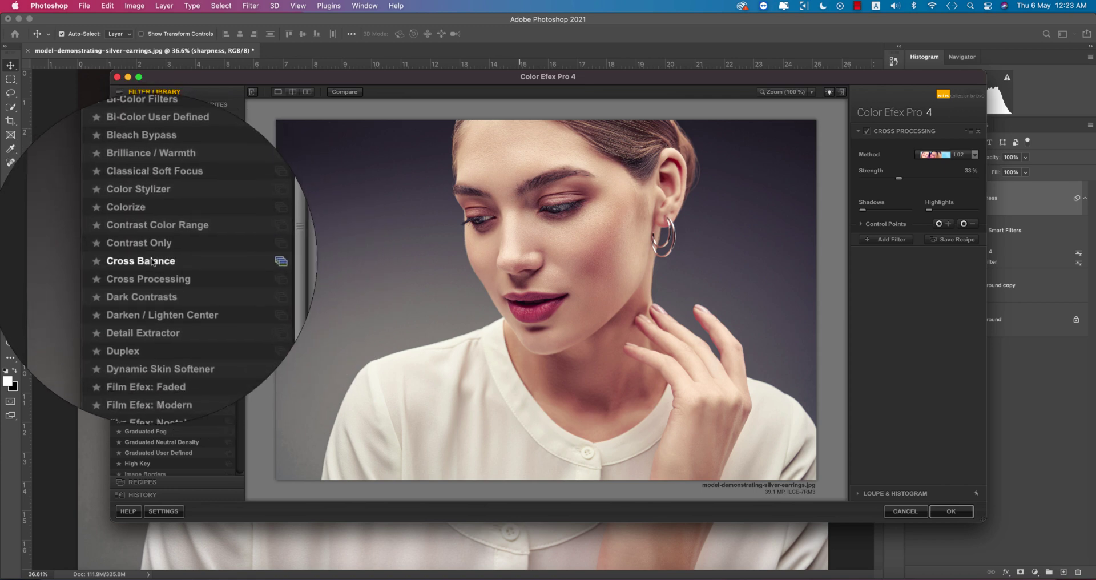
pyautogui.click(949, 155)
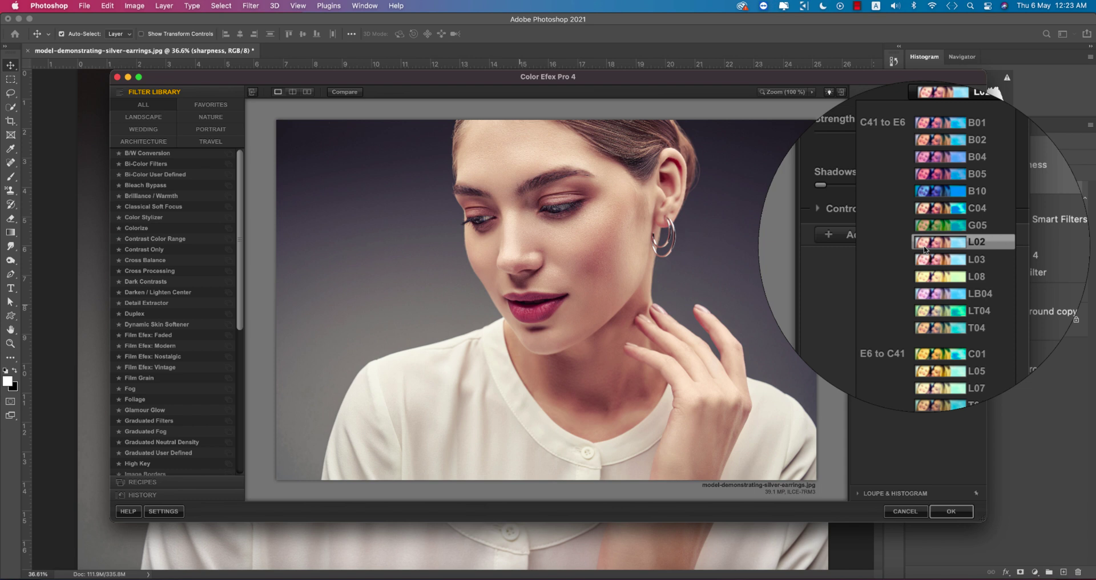
pyautogui.click(925, 246)
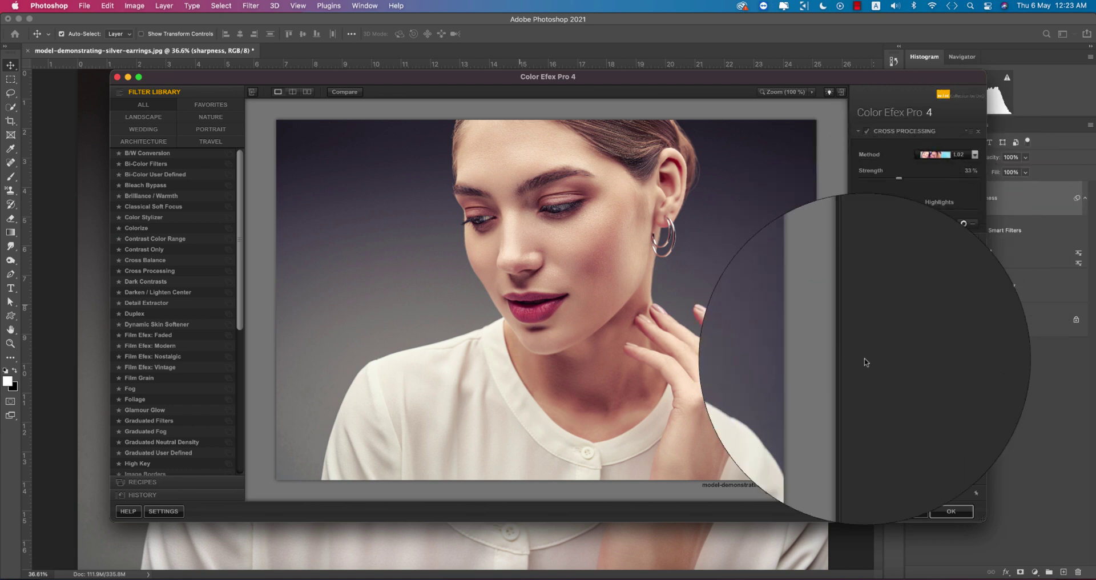
pyautogui.click(945, 511)
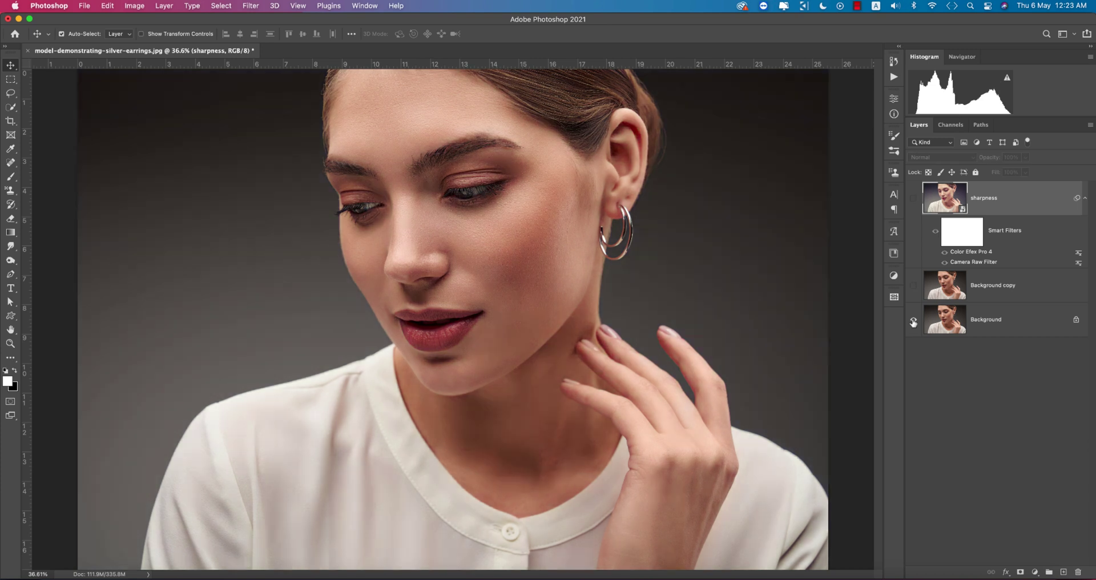
# Add a Levels adjustment layer above the sharpness layer with the black input raised to about 7–9
pyautogui.keyDown('alt'); pyautogui.click(914, 321); pyautogui.keyUp('alt')
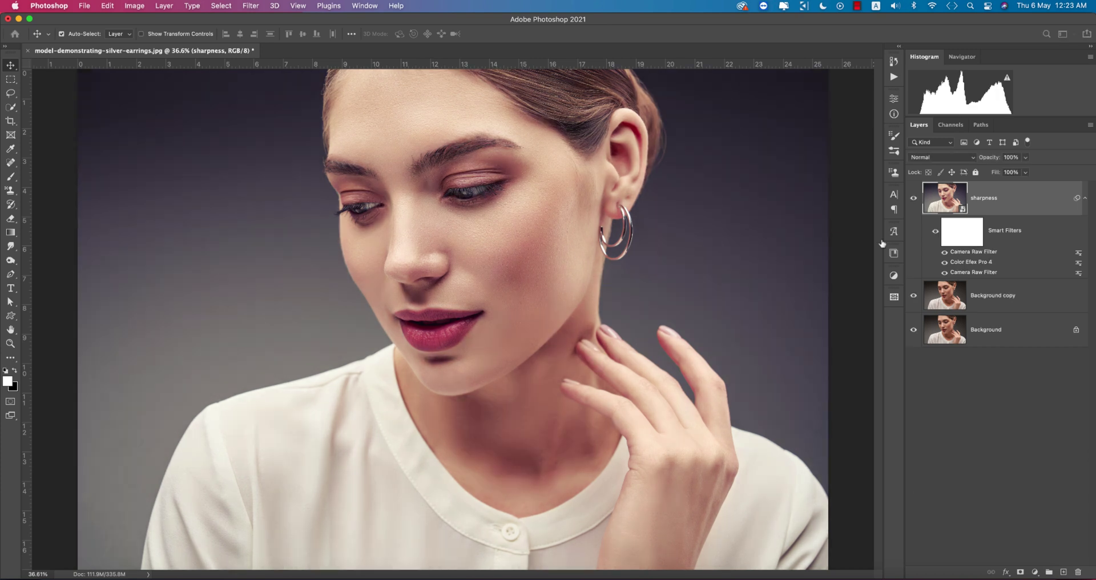
pyautogui.click(1034, 572)
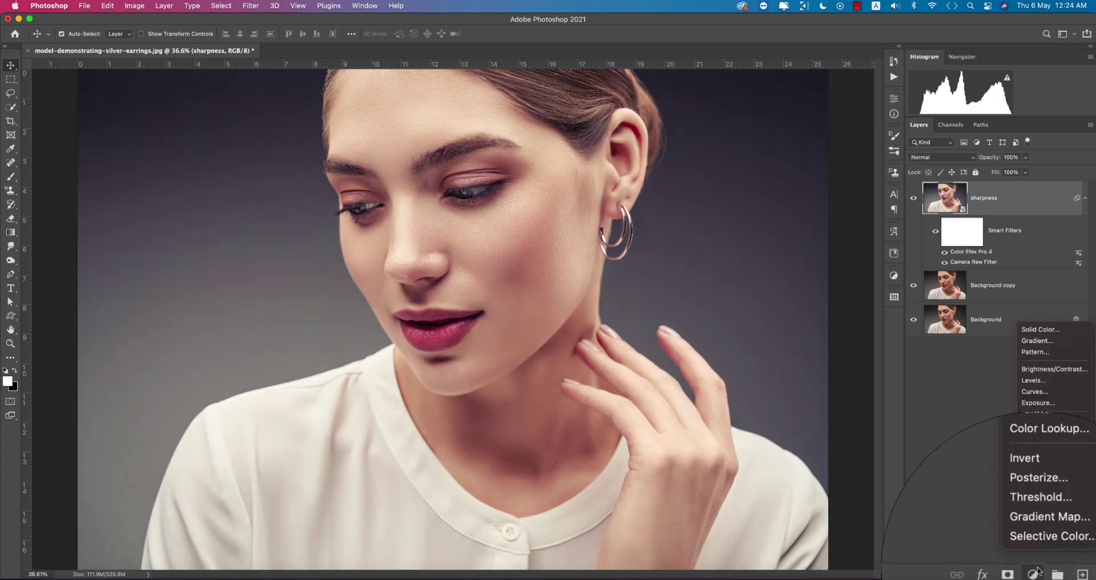
pyautogui.click(1043, 380)
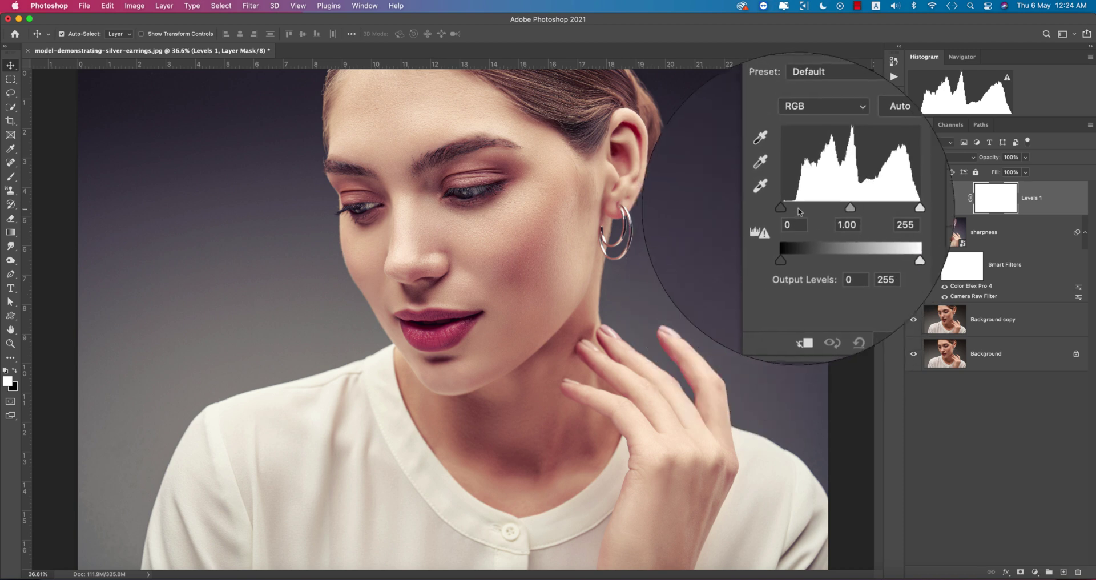
pyautogui.moveTo(788, 209); pyautogui.dragTo(791, 210)
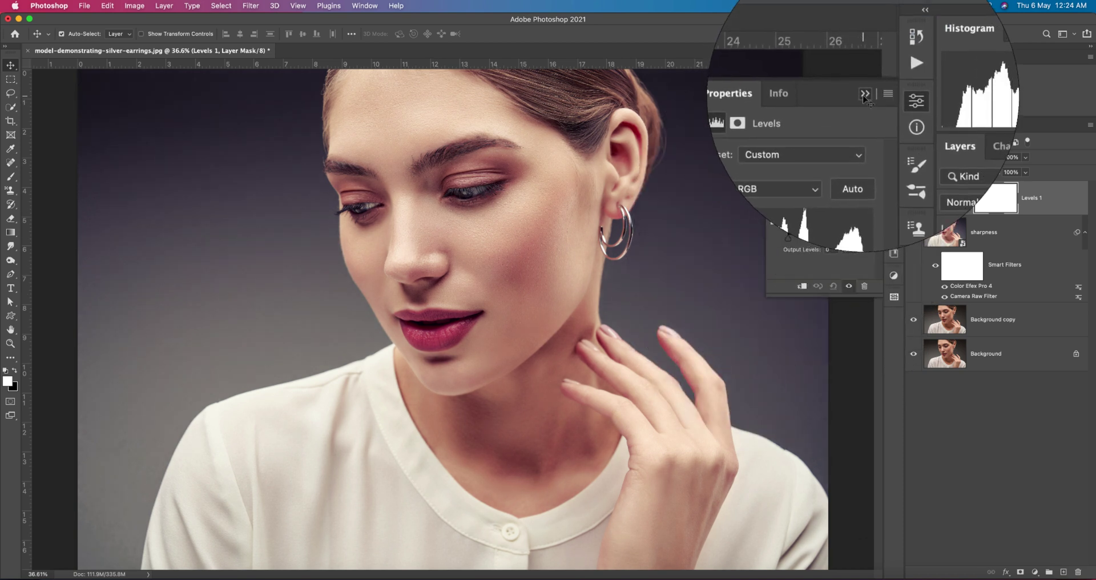
pyautogui.click(865, 98)
pyautogui.click(1032, 574)
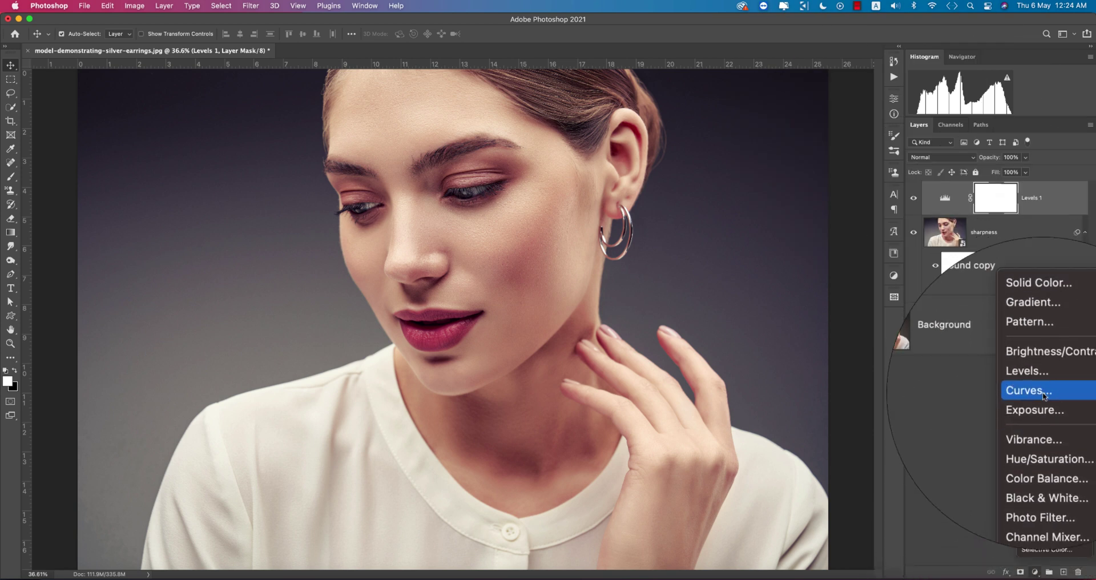
# Add a Photo Filter layer with its colour changed from orange to blue at 18% density
pyautogui.click(1043, 466)
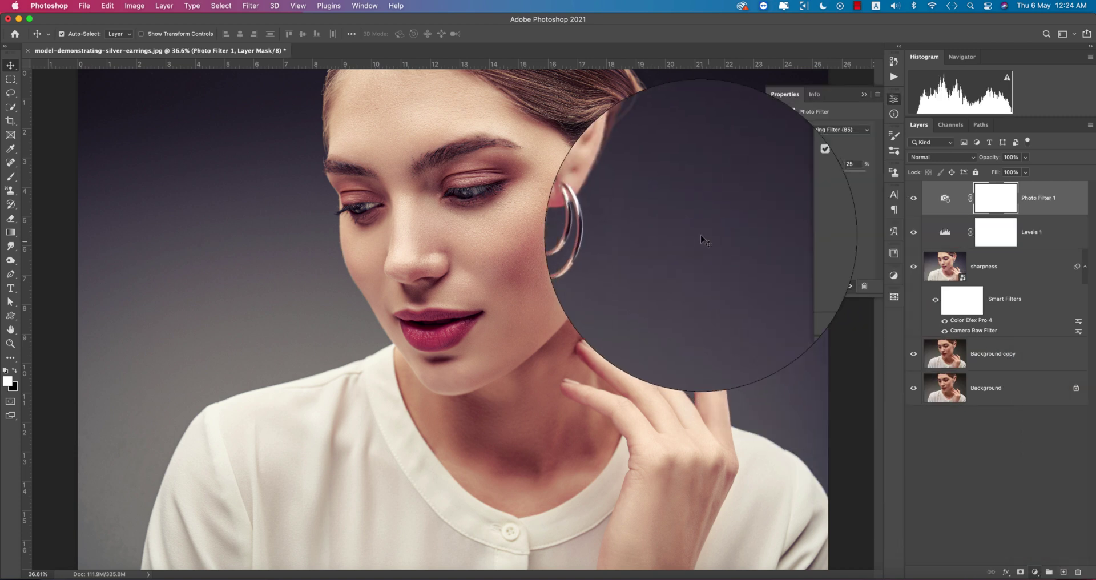
pyautogui.click(813, 157)
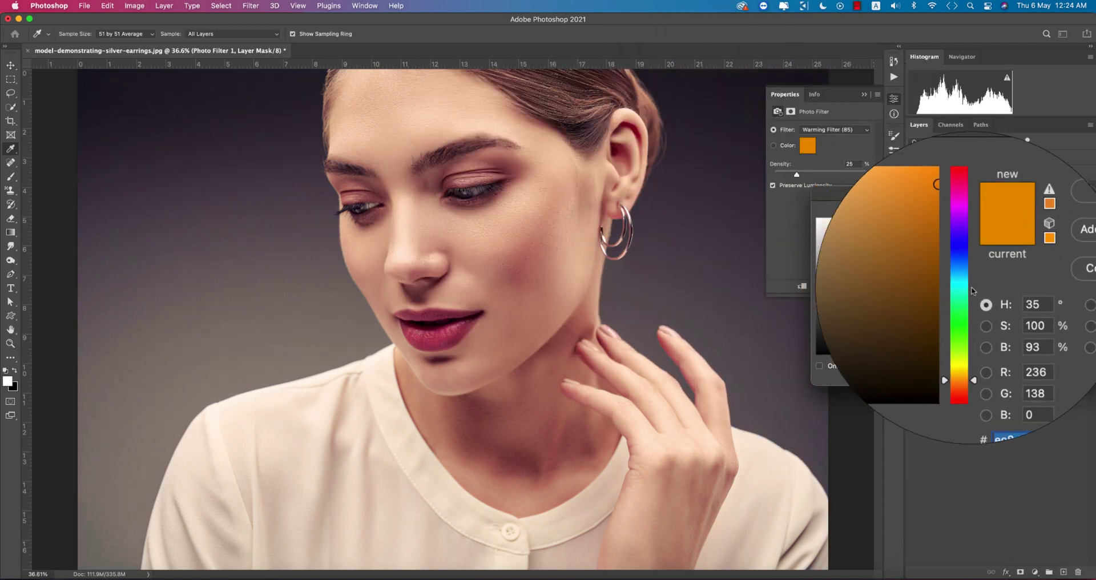
pyautogui.moveTo(965, 349); pyautogui.dragTo(968, 267)
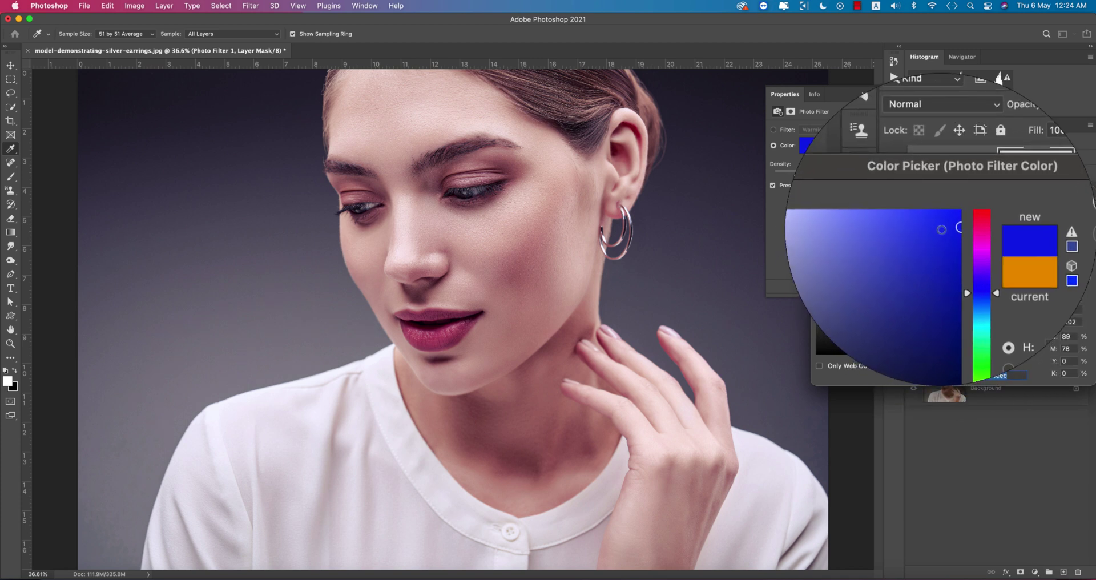
pyautogui.click(1059, 208)
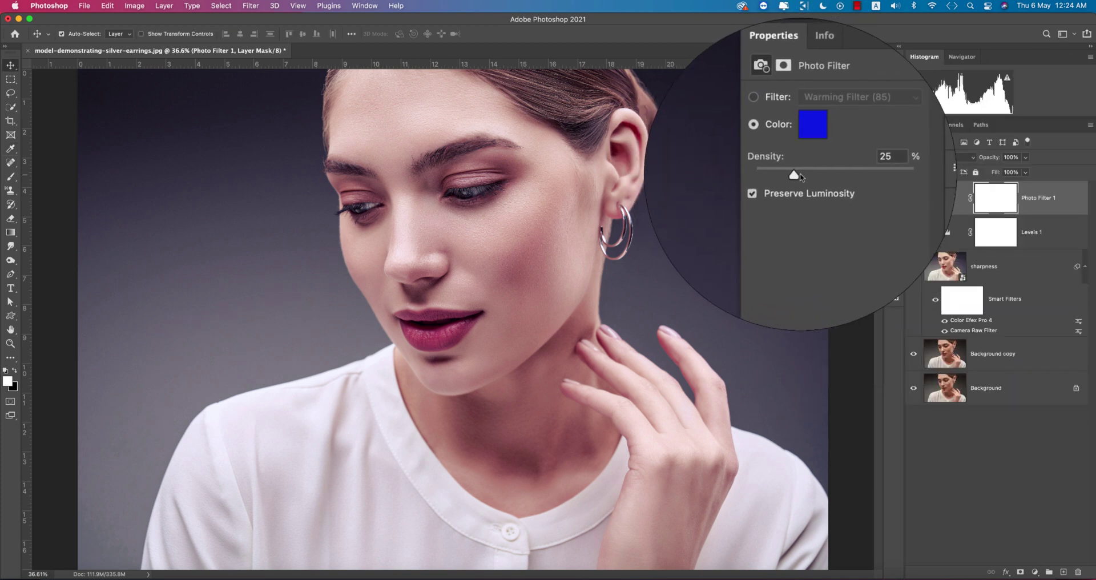
pyautogui.moveTo(800, 173); pyautogui.dragTo(789, 176)
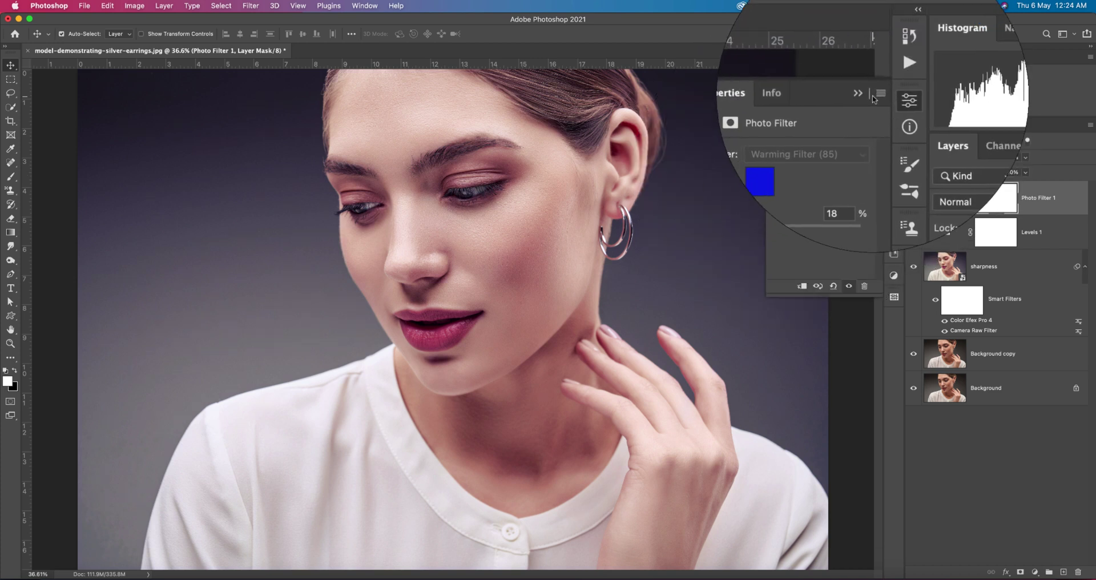
pyautogui.click(914, 354)
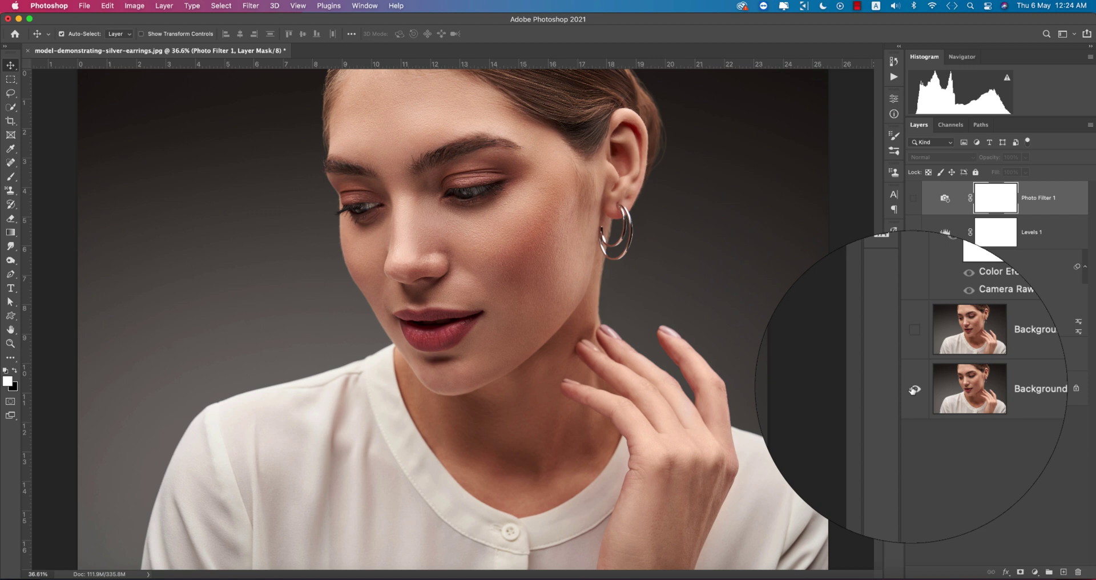
# Change the Photo Filter 1 colour from blue to teal #00ecd3
pyautogui.press('super+z')
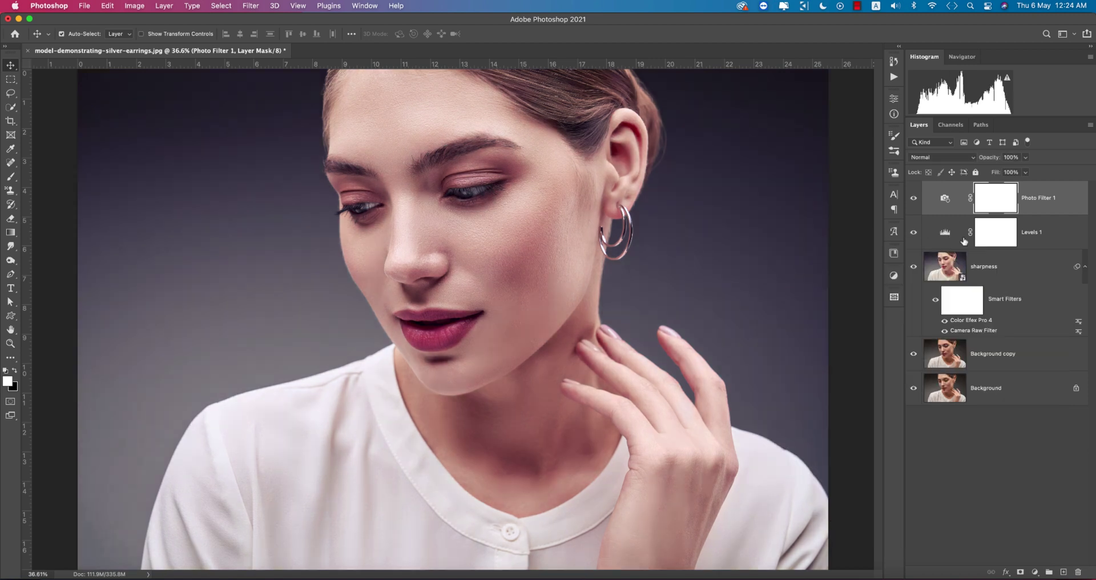
pyautogui.doubleClick(943, 196)
pyautogui.click(811, 145)
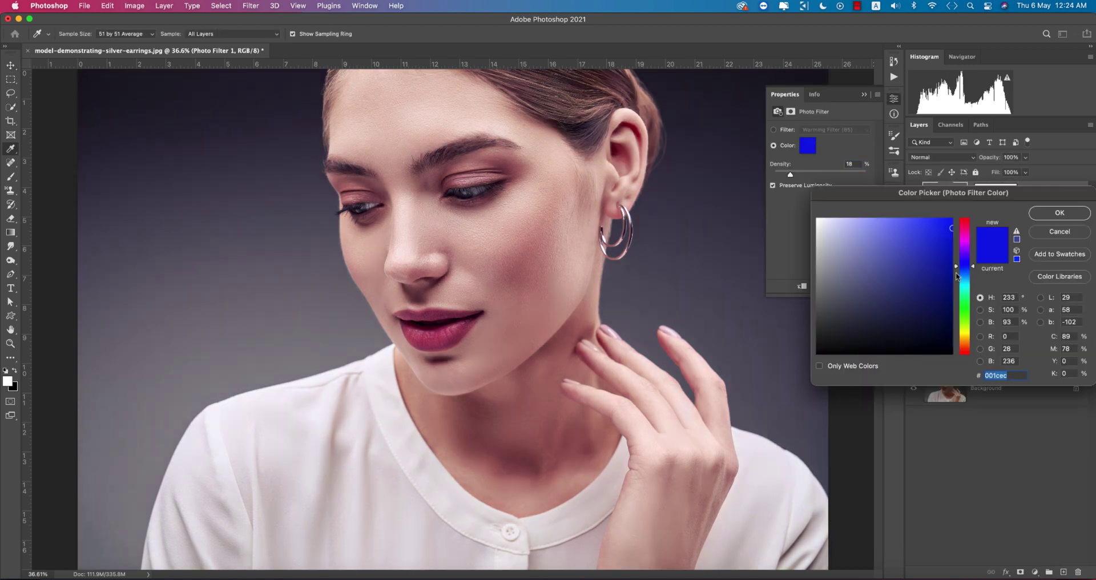
pyautogui.moveTo(960, 268); pyautogui.dragTo(963, 287)
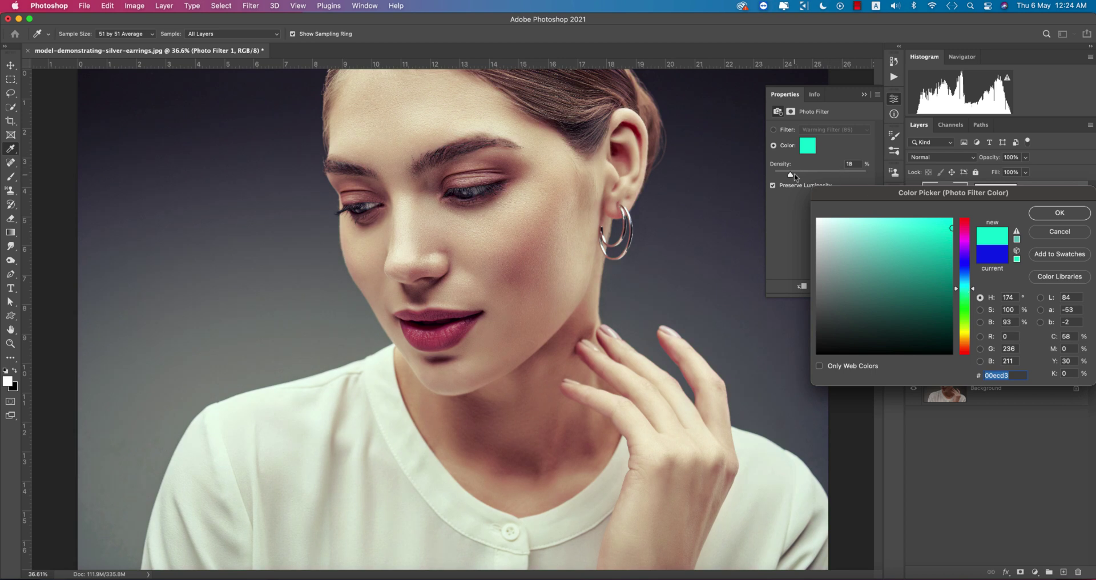
pyautogui.click(1037, 214)
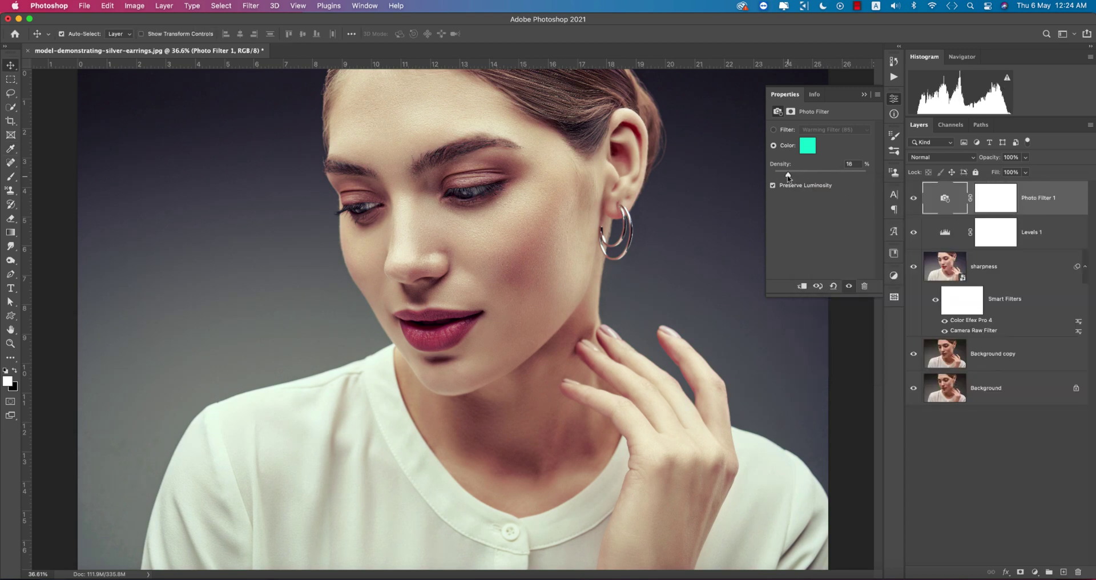